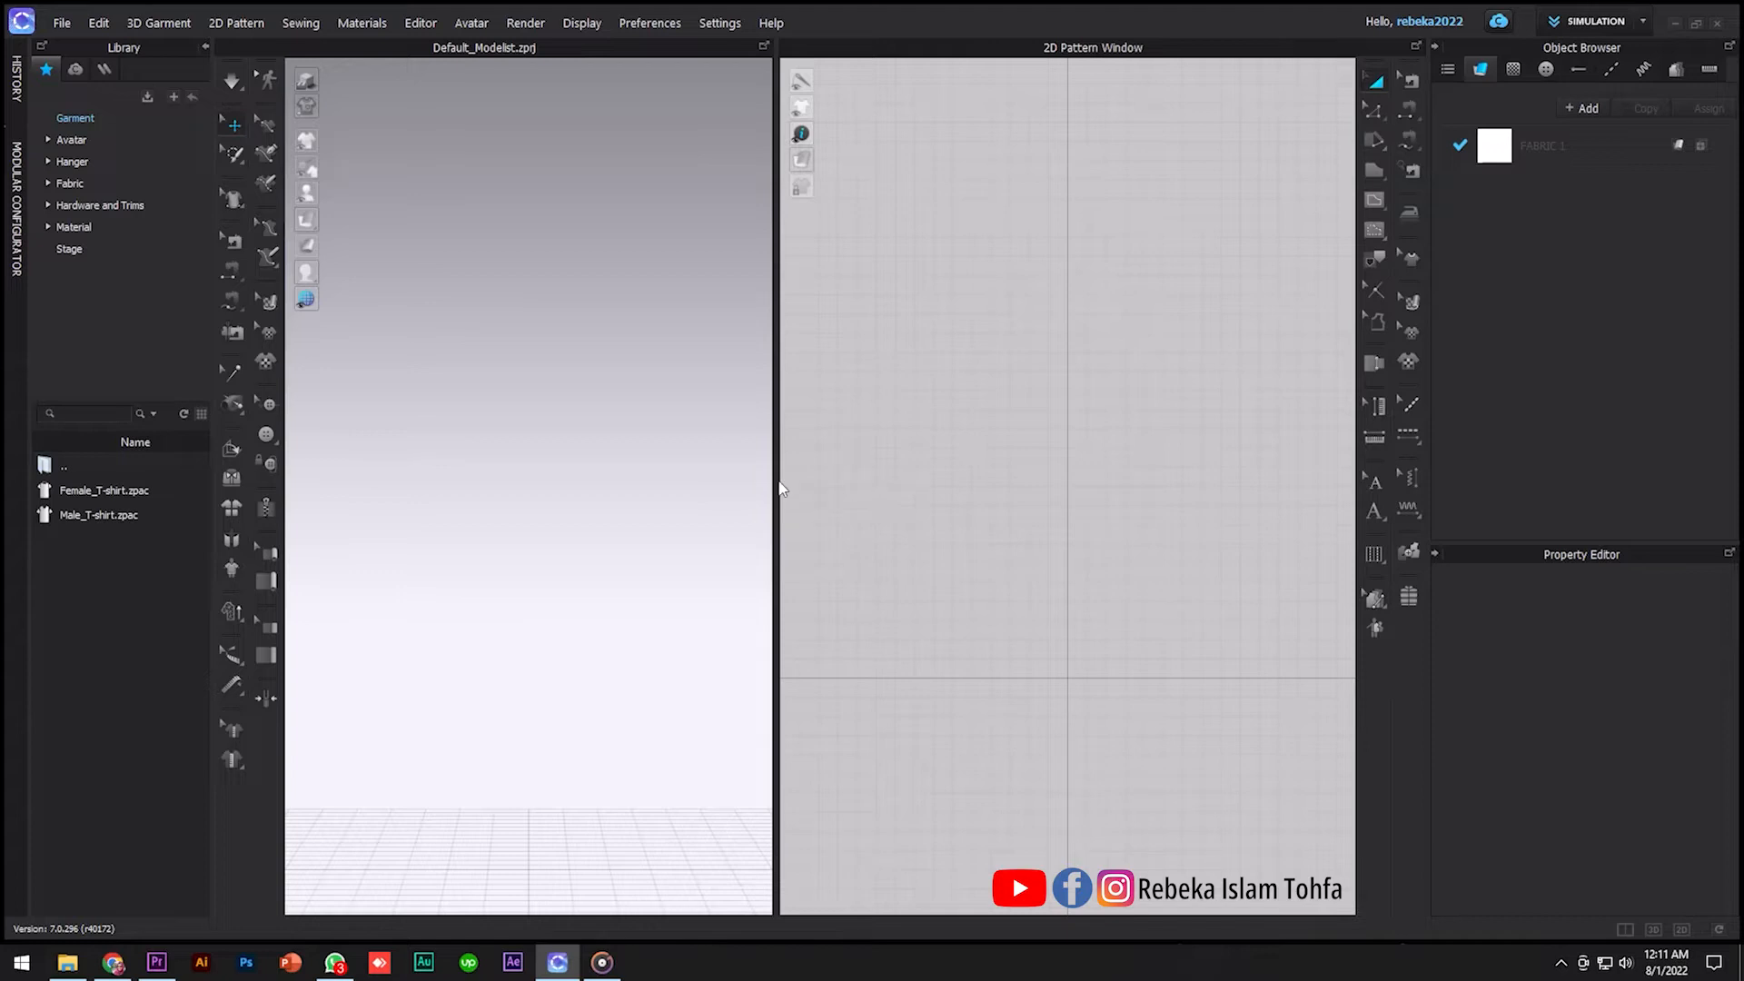
Widen the 3D garment window slightly and make the Property Editor taller by shrinking the Object Browser
drag(774, 482, 803, 563)
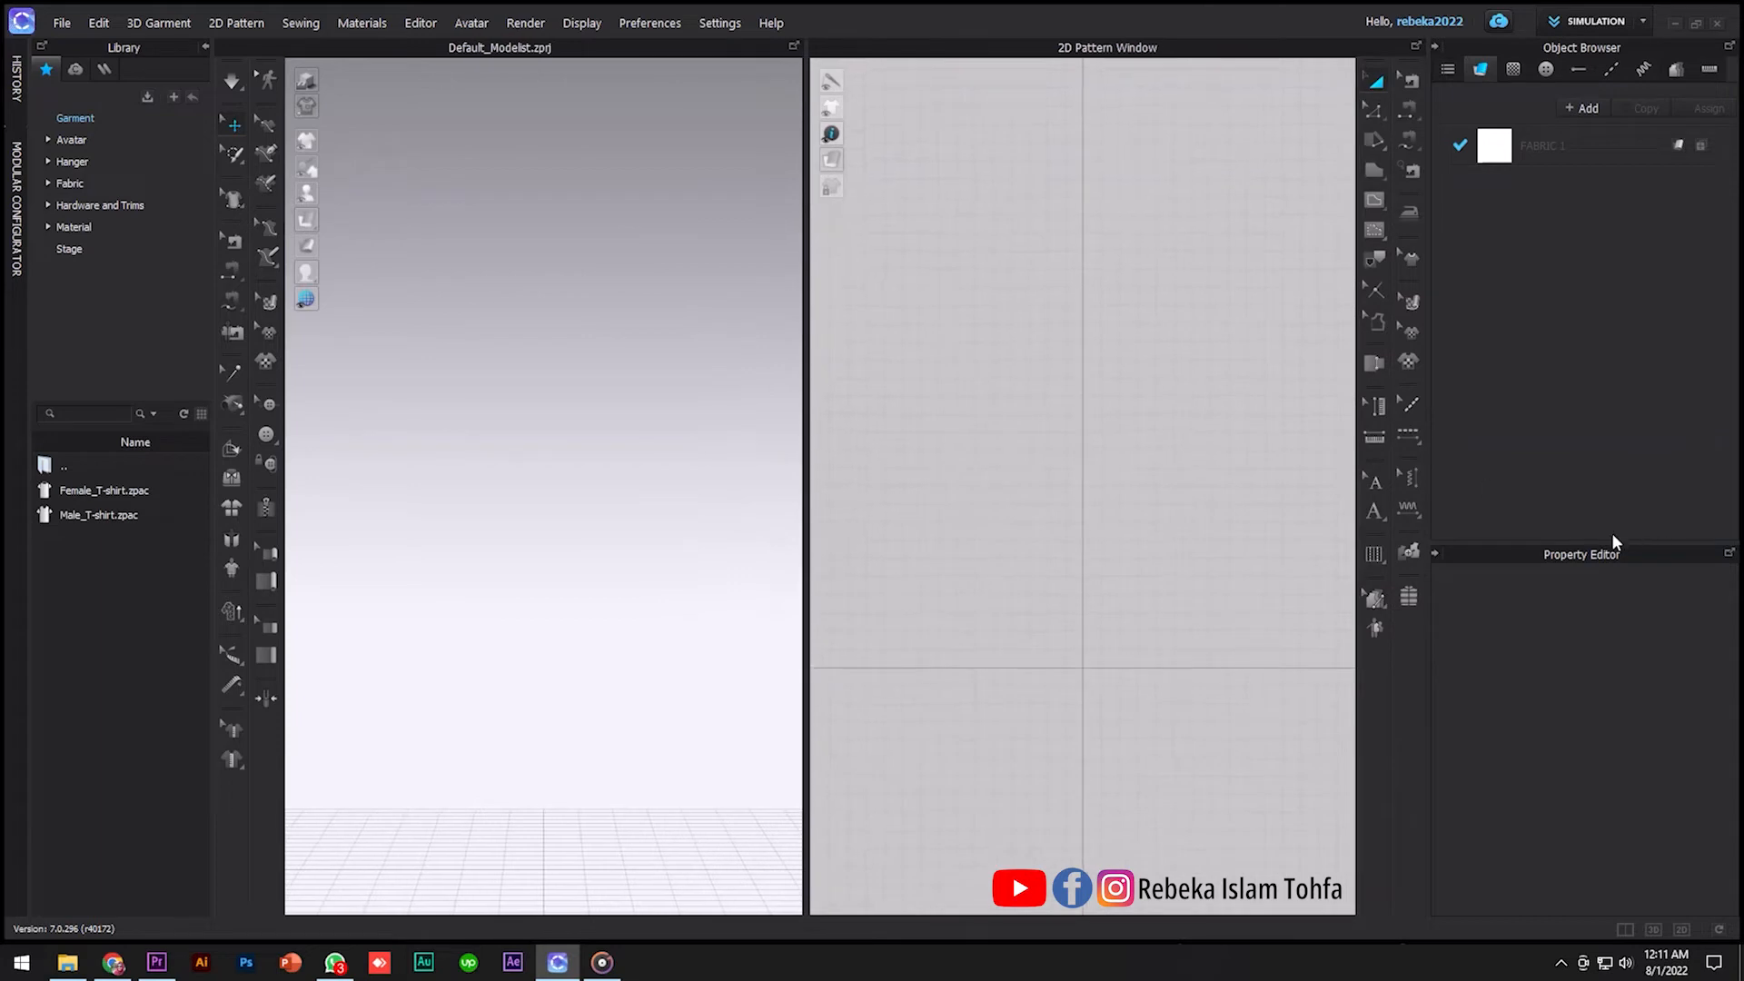
drag(1583, 541, 1643, 302)
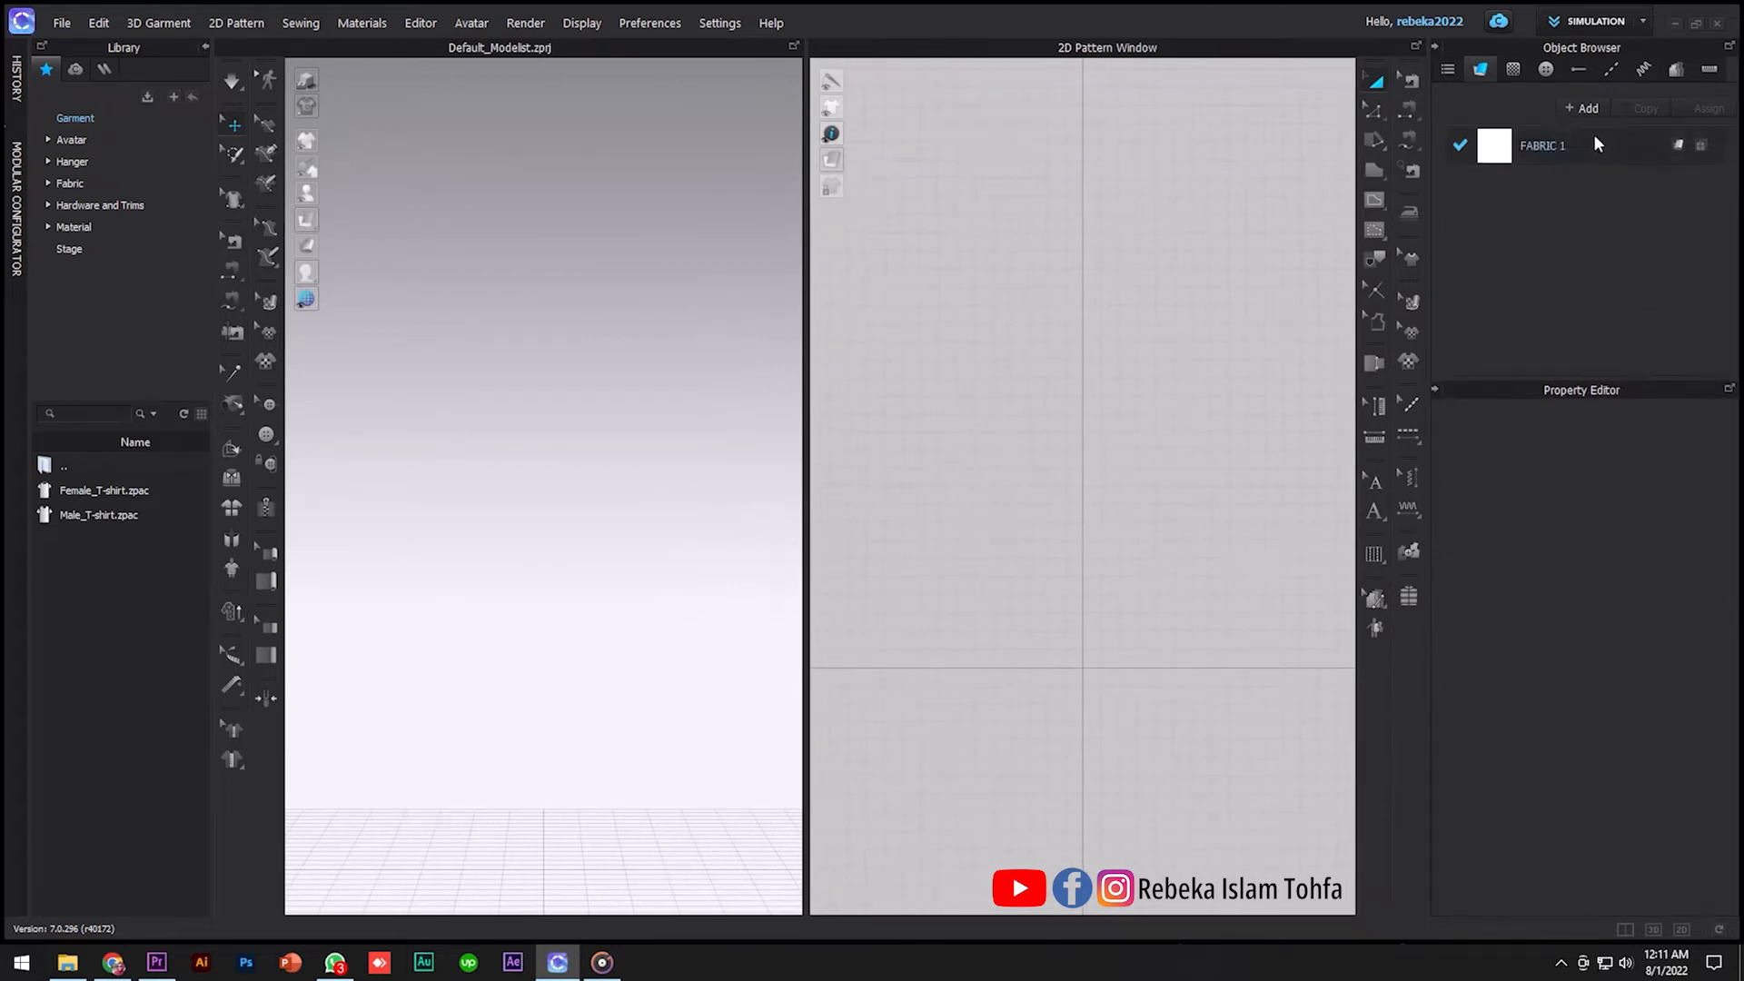
Collapse the Object Browser and Property Editor to the window's edge and expand both again
click(1434, 47)
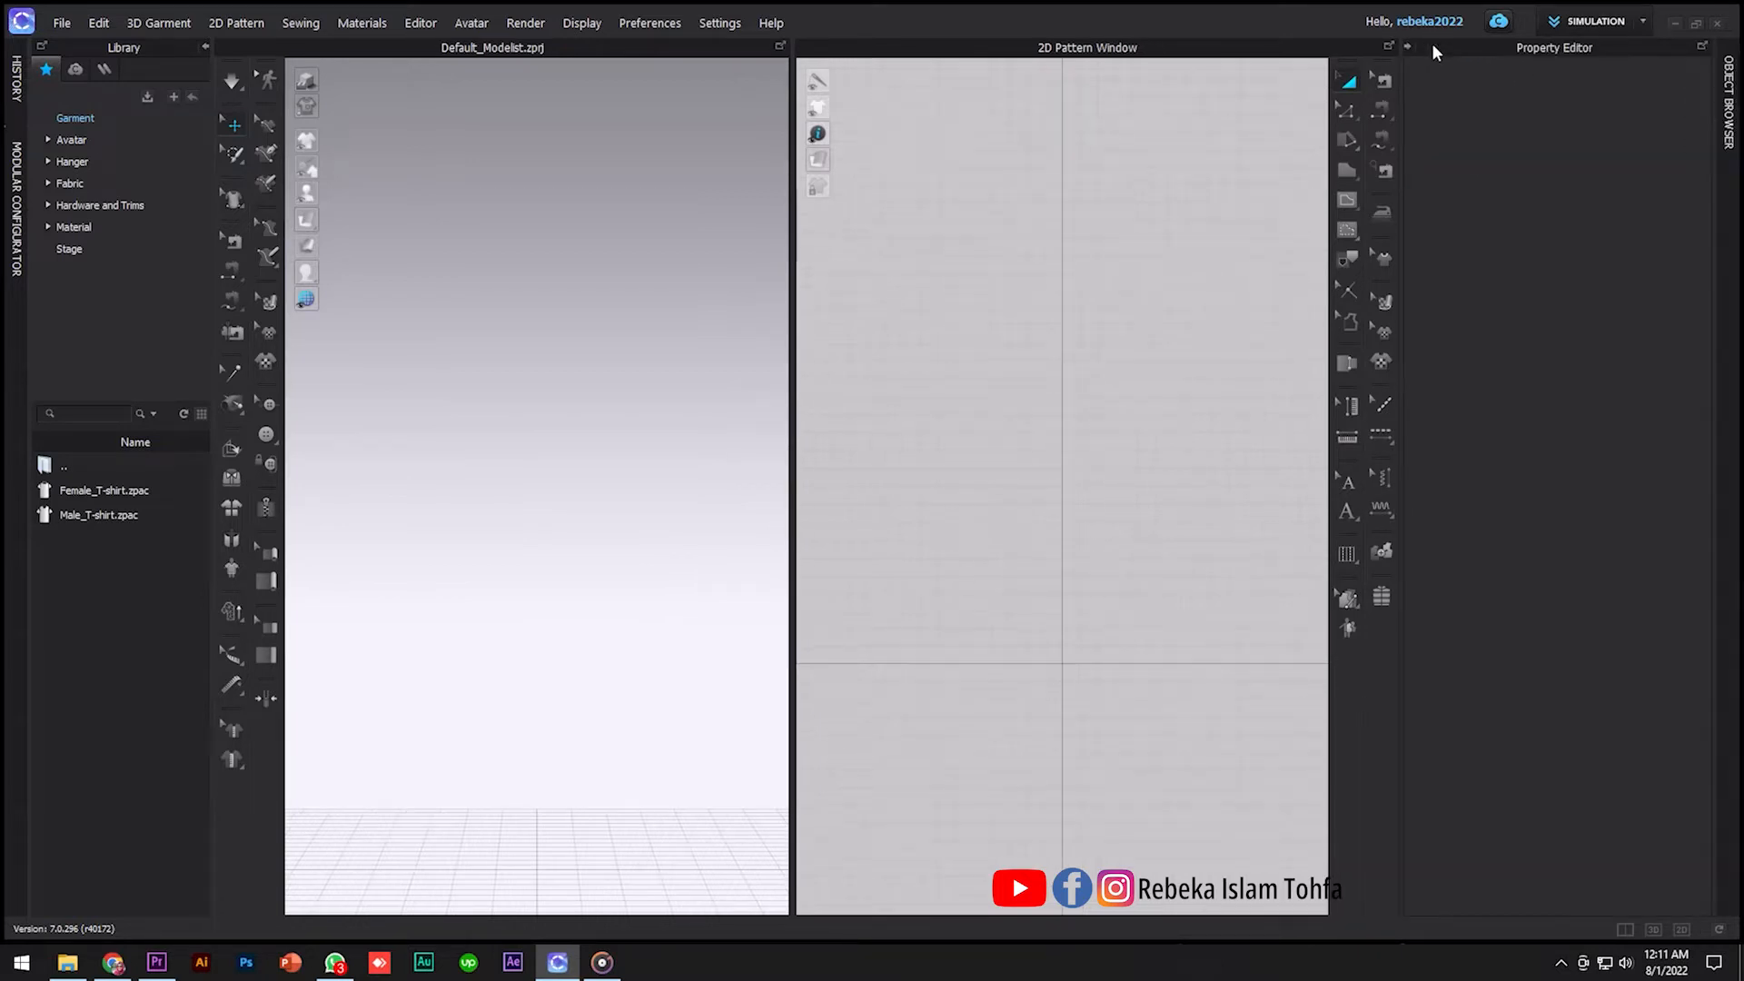
click(1407, 46)
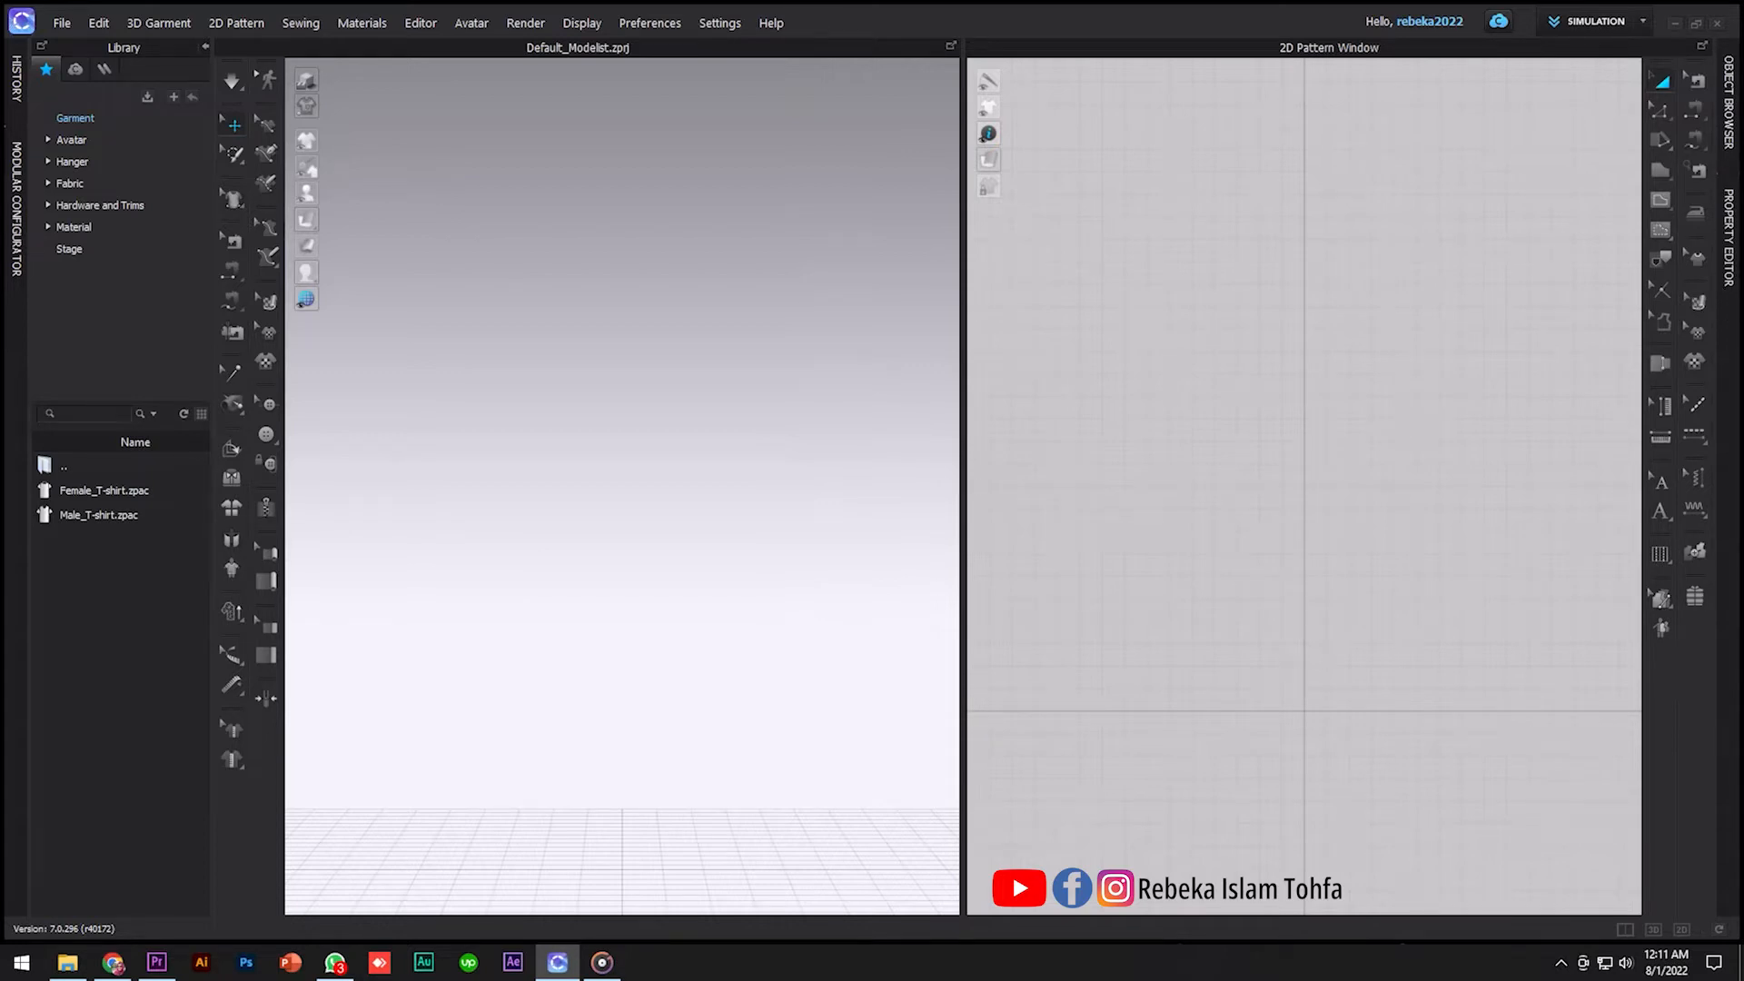
click(1730, 102)
click(1730, 114)
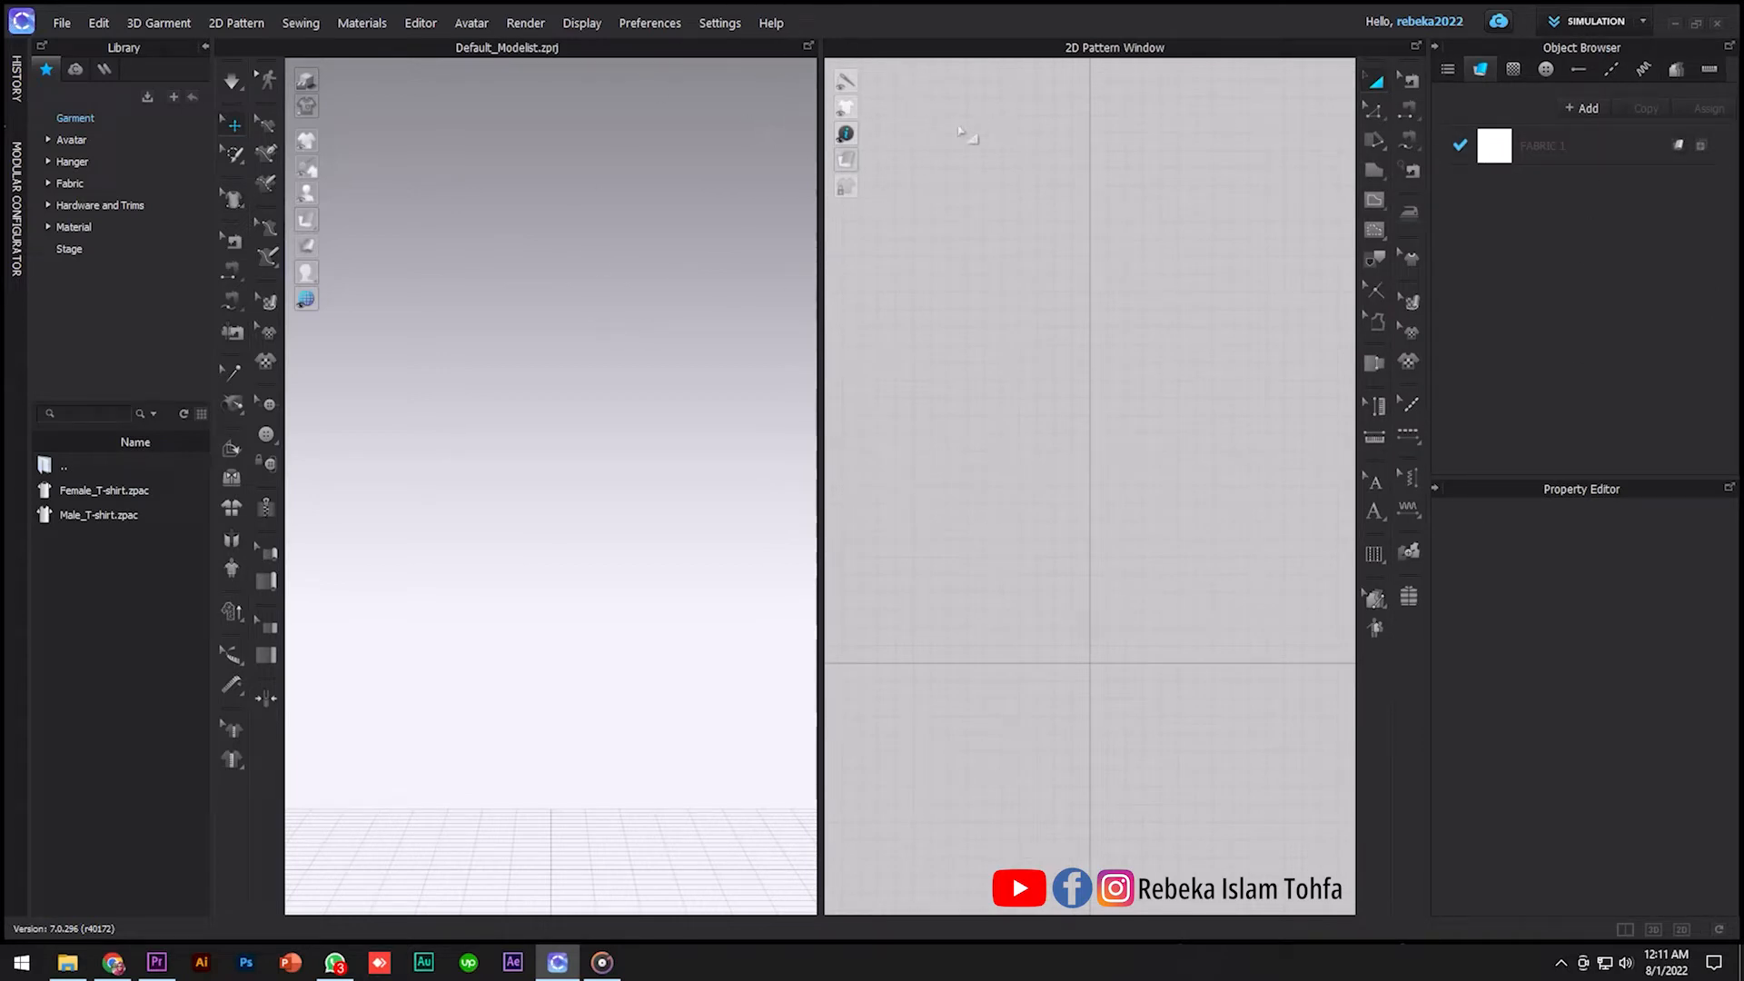
Undock the 3D garment window as a floating window and try moving it
click(806, 49)
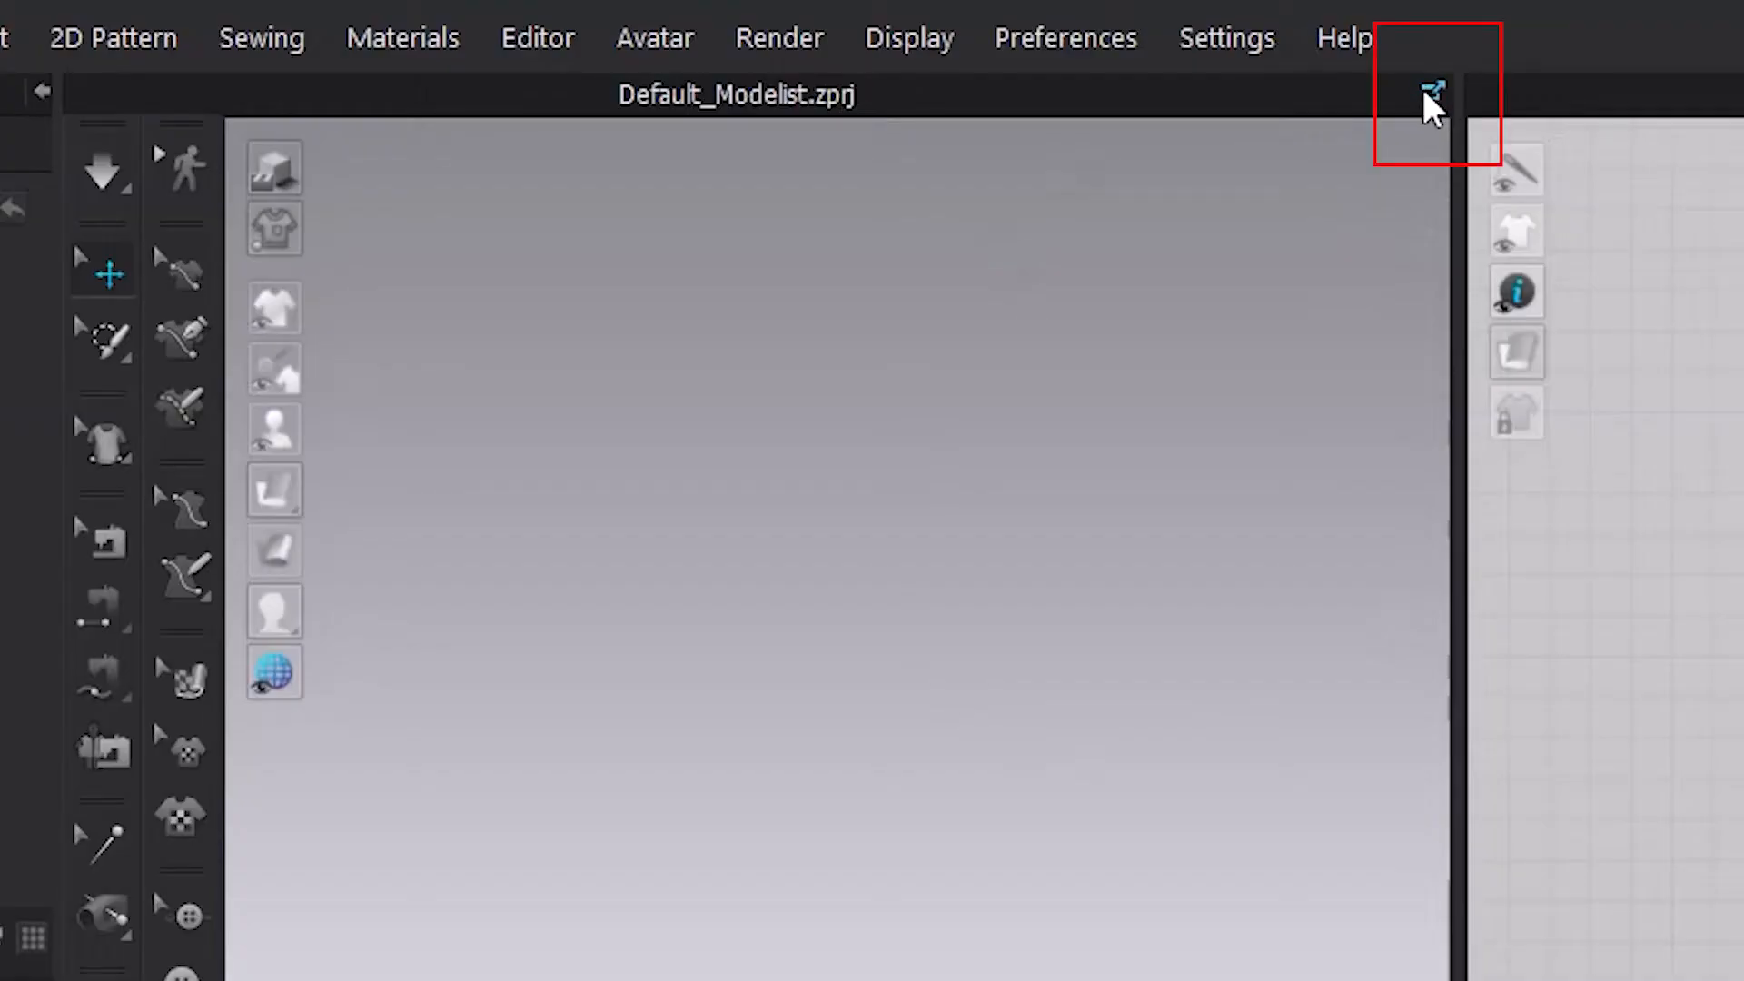
click(806, 49)
drag(704, 52, 1310, 62)
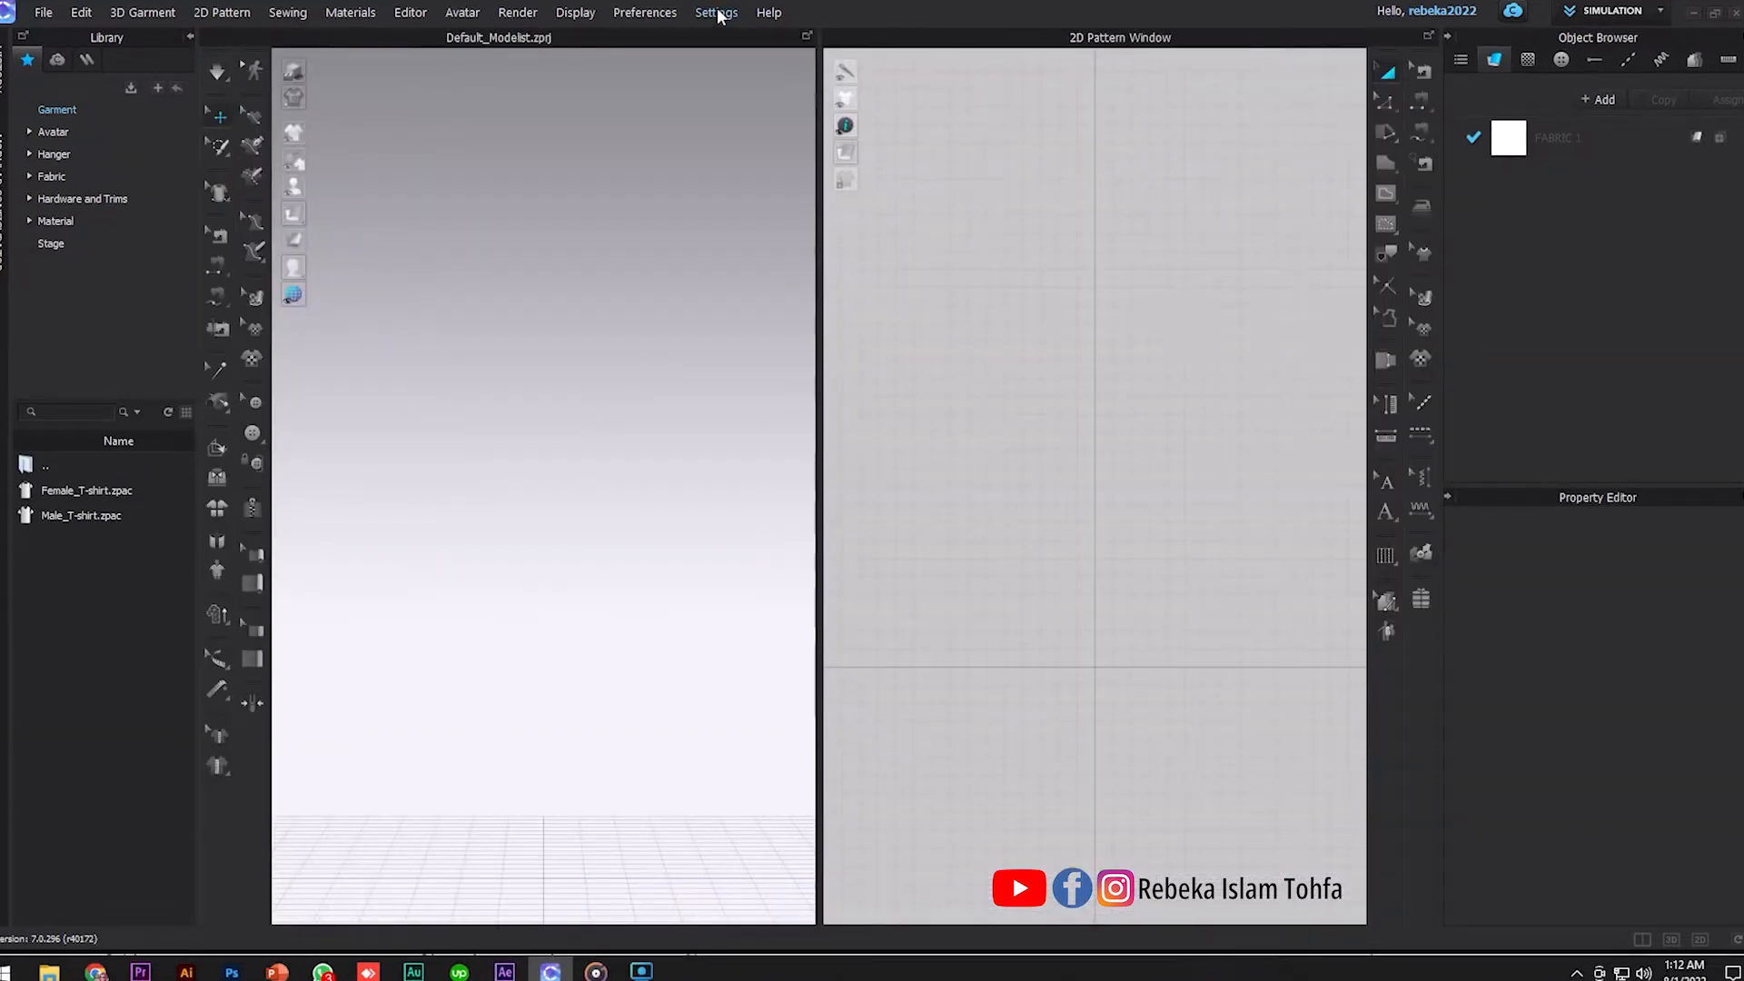
Open the User Settings and switch Use VBOs off and back on in the graphic options
click(717, 14)
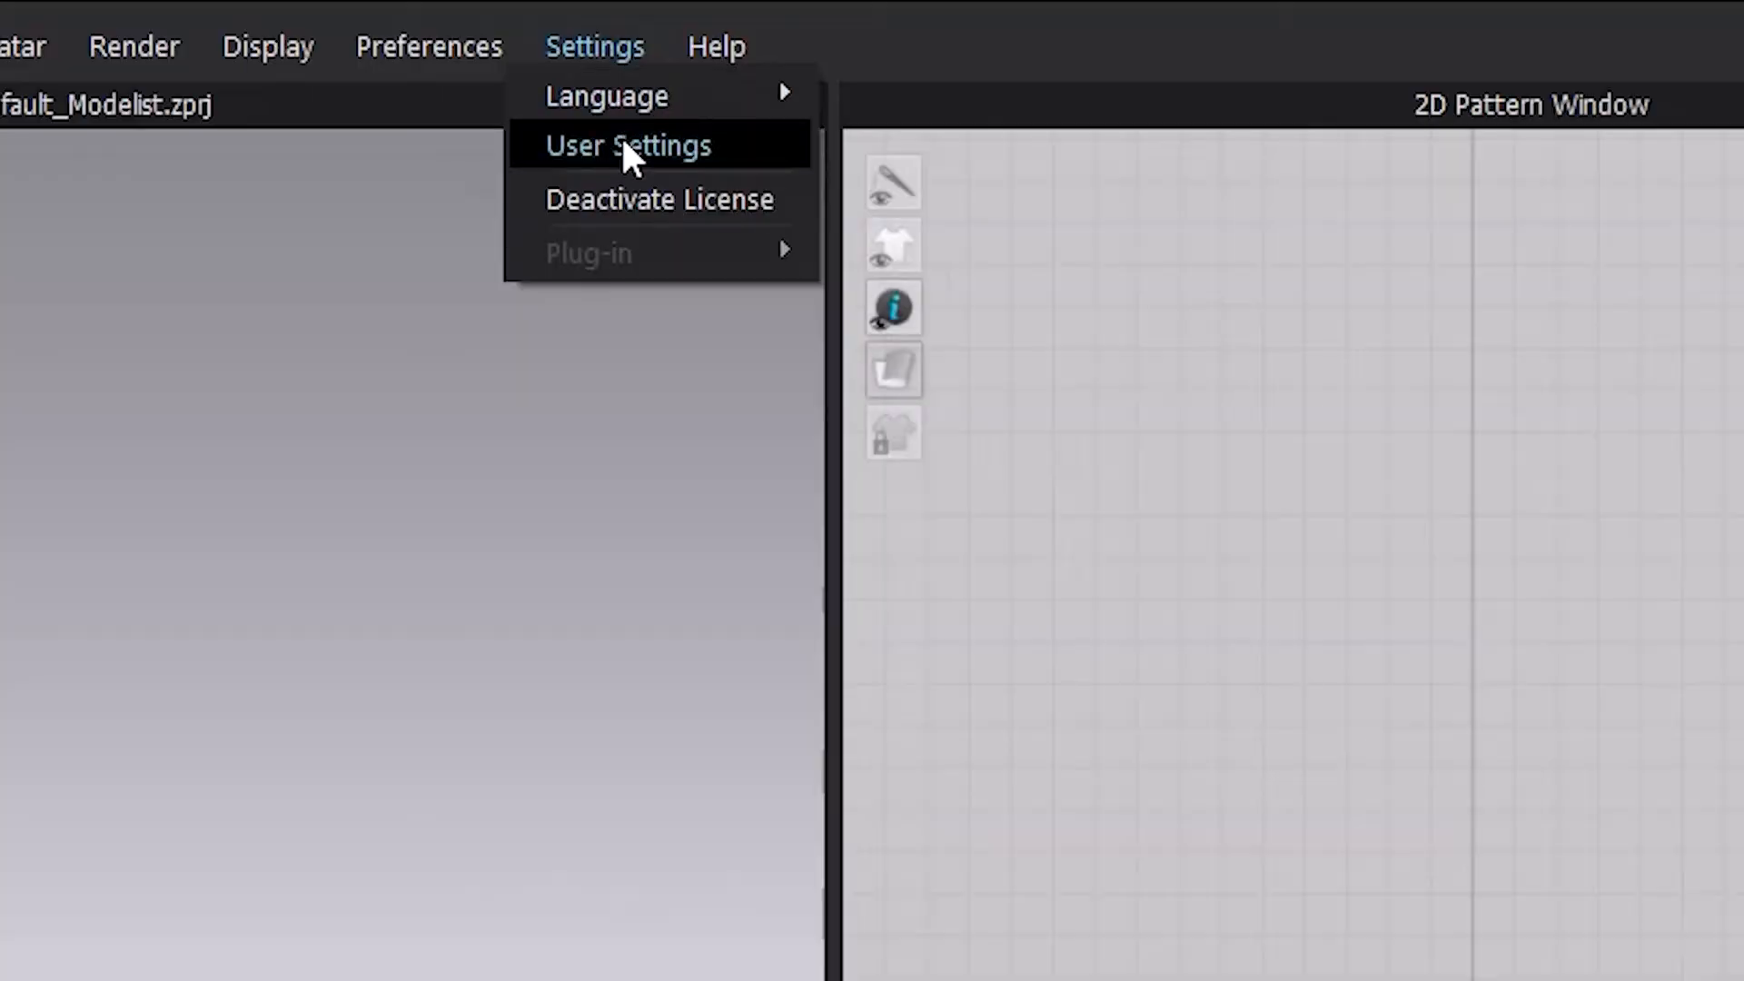
click(624, 145)
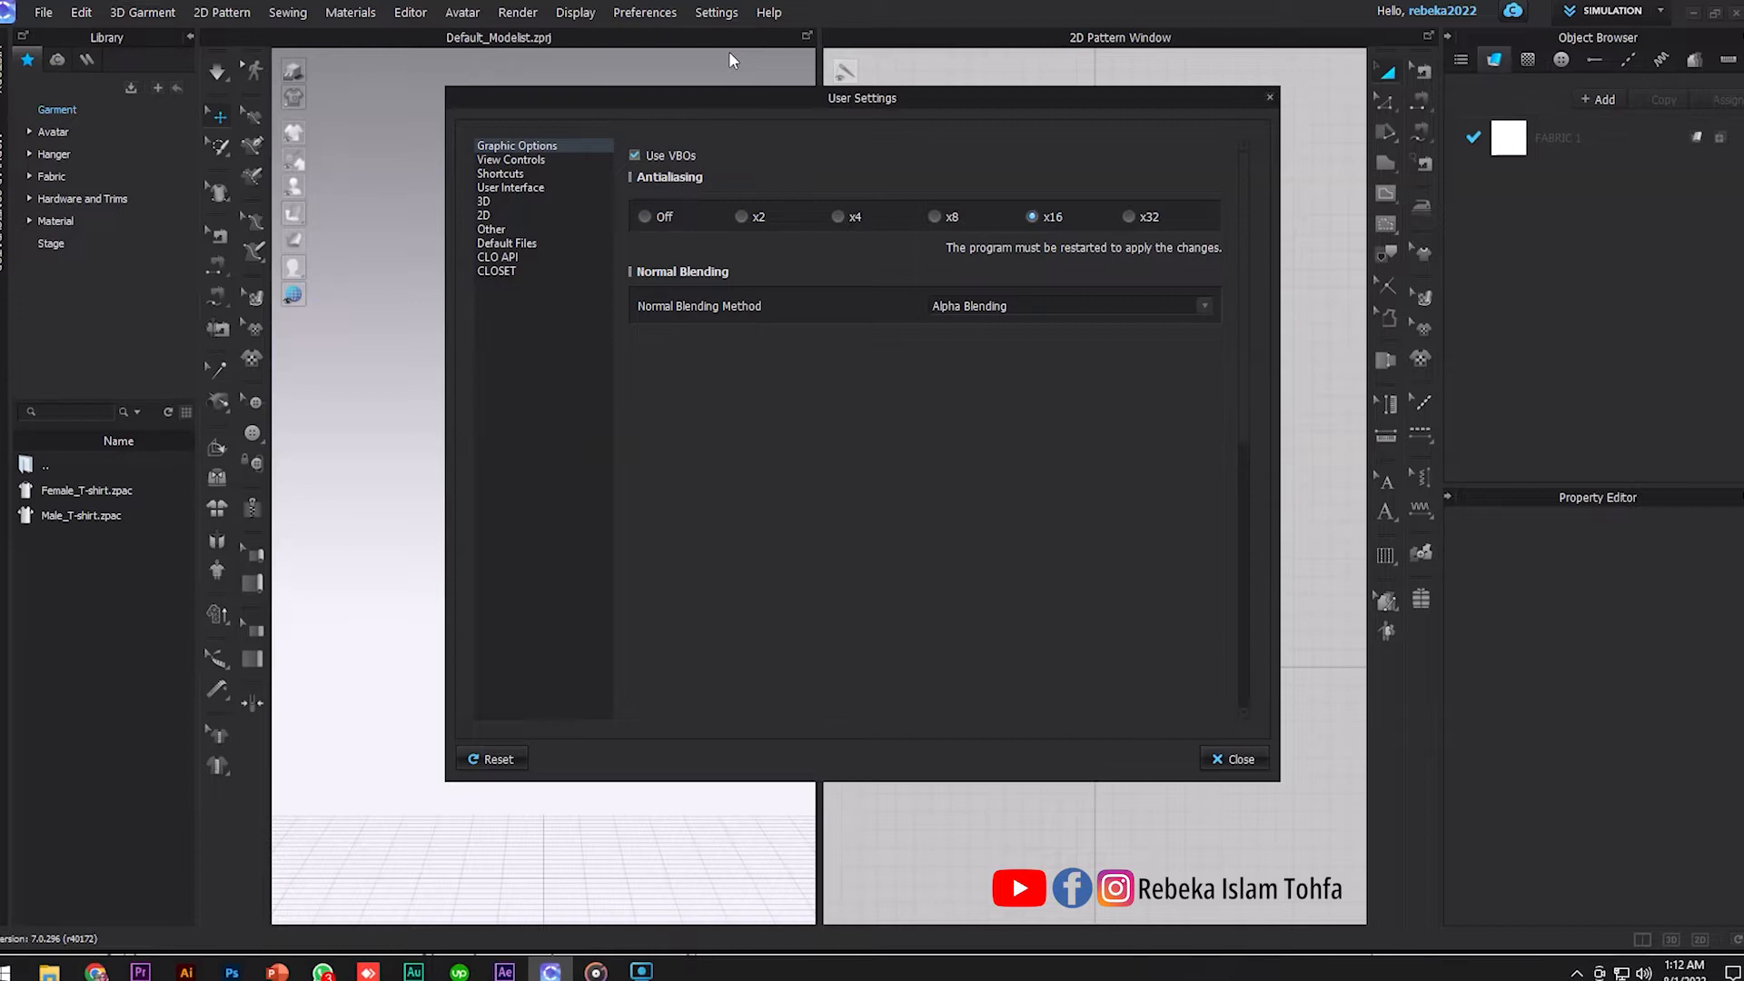
click(635, 156)
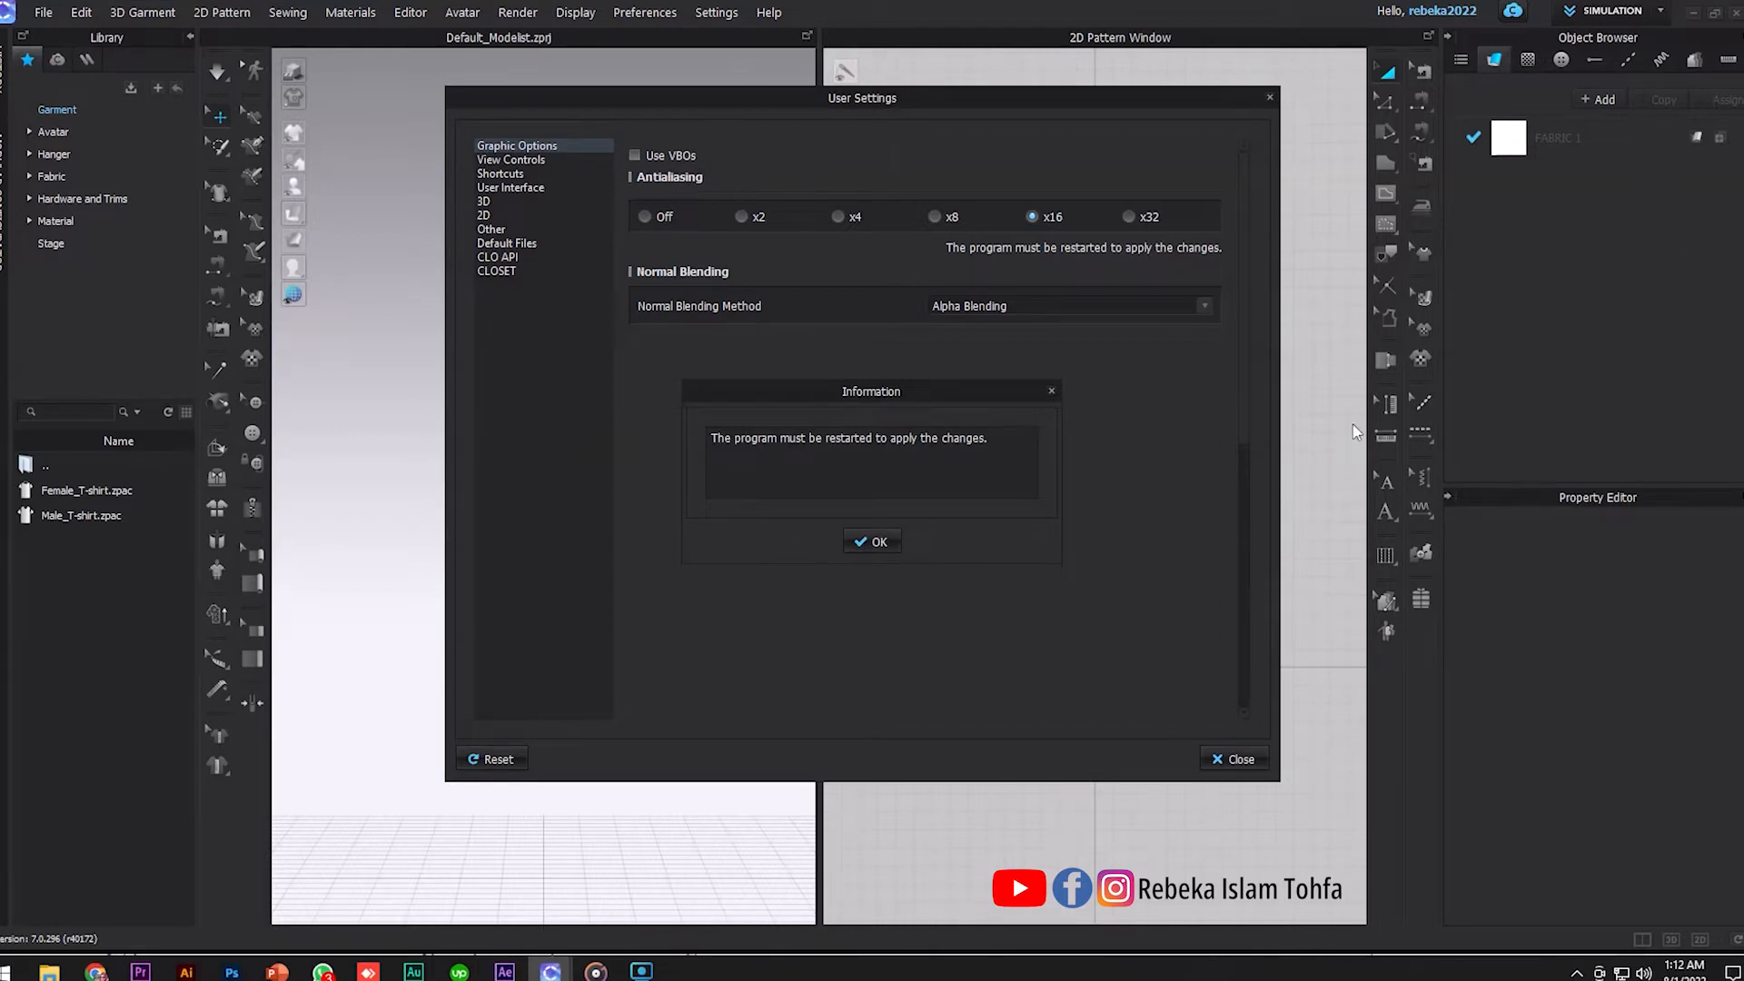
click(877, 542)
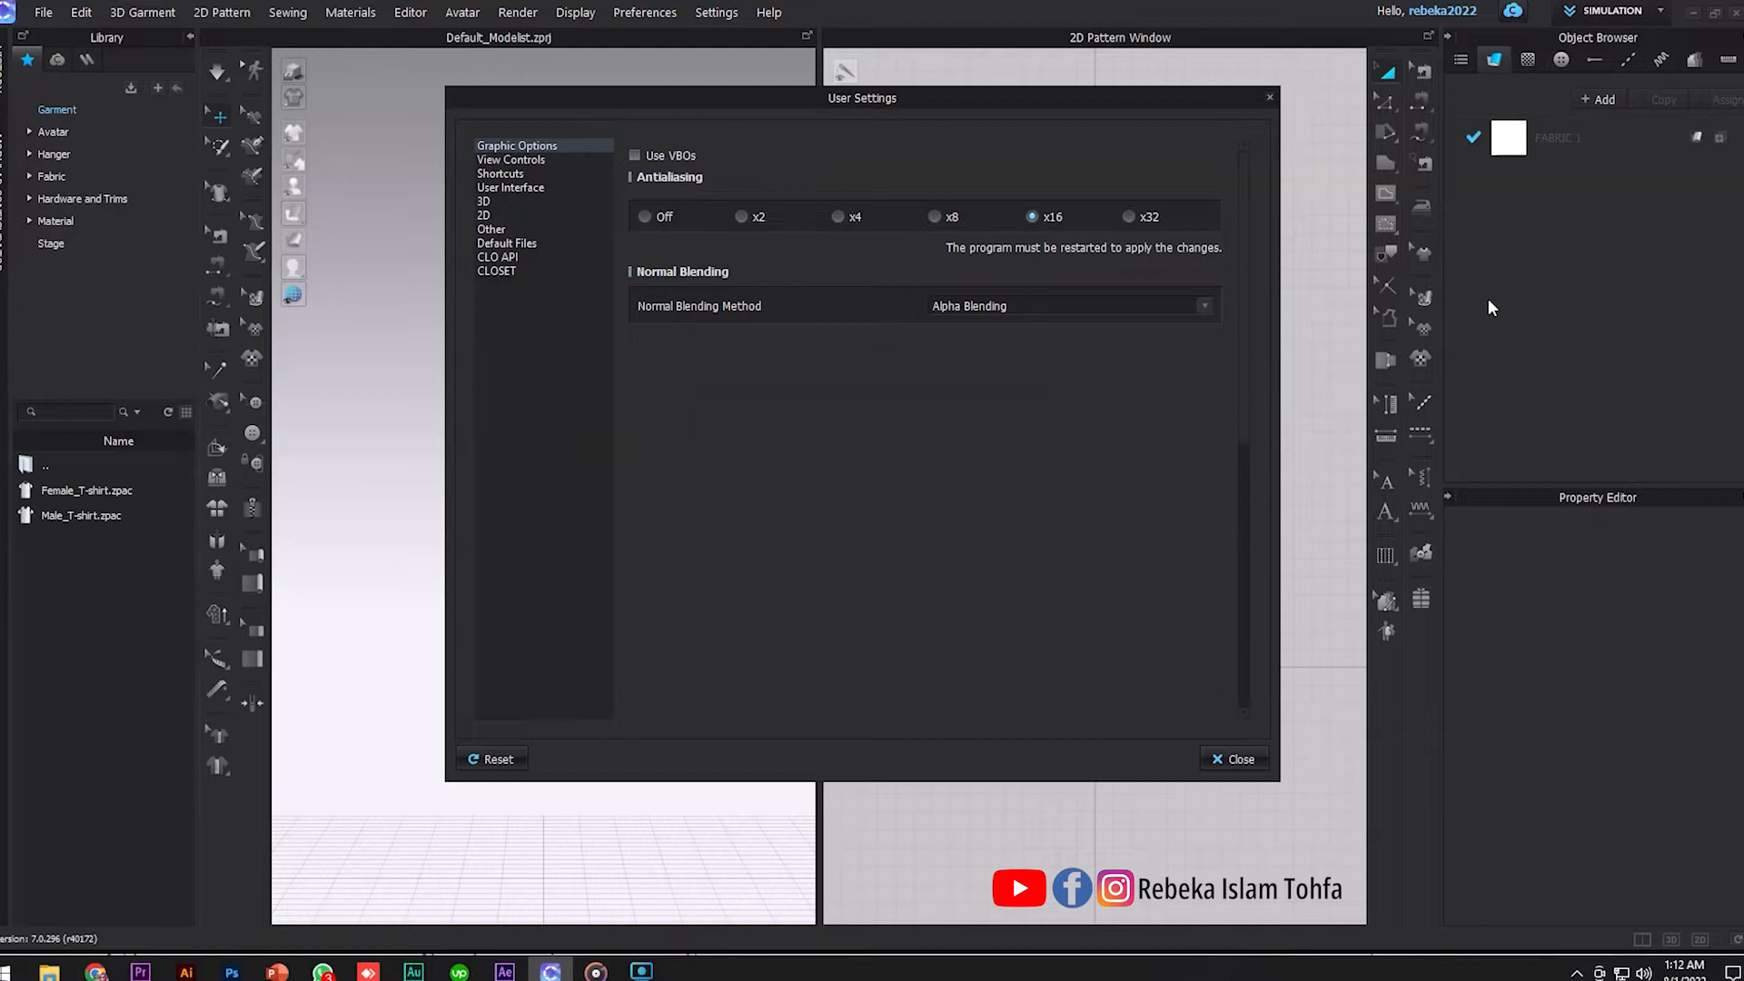
click(635, 156)
click(868, 543)
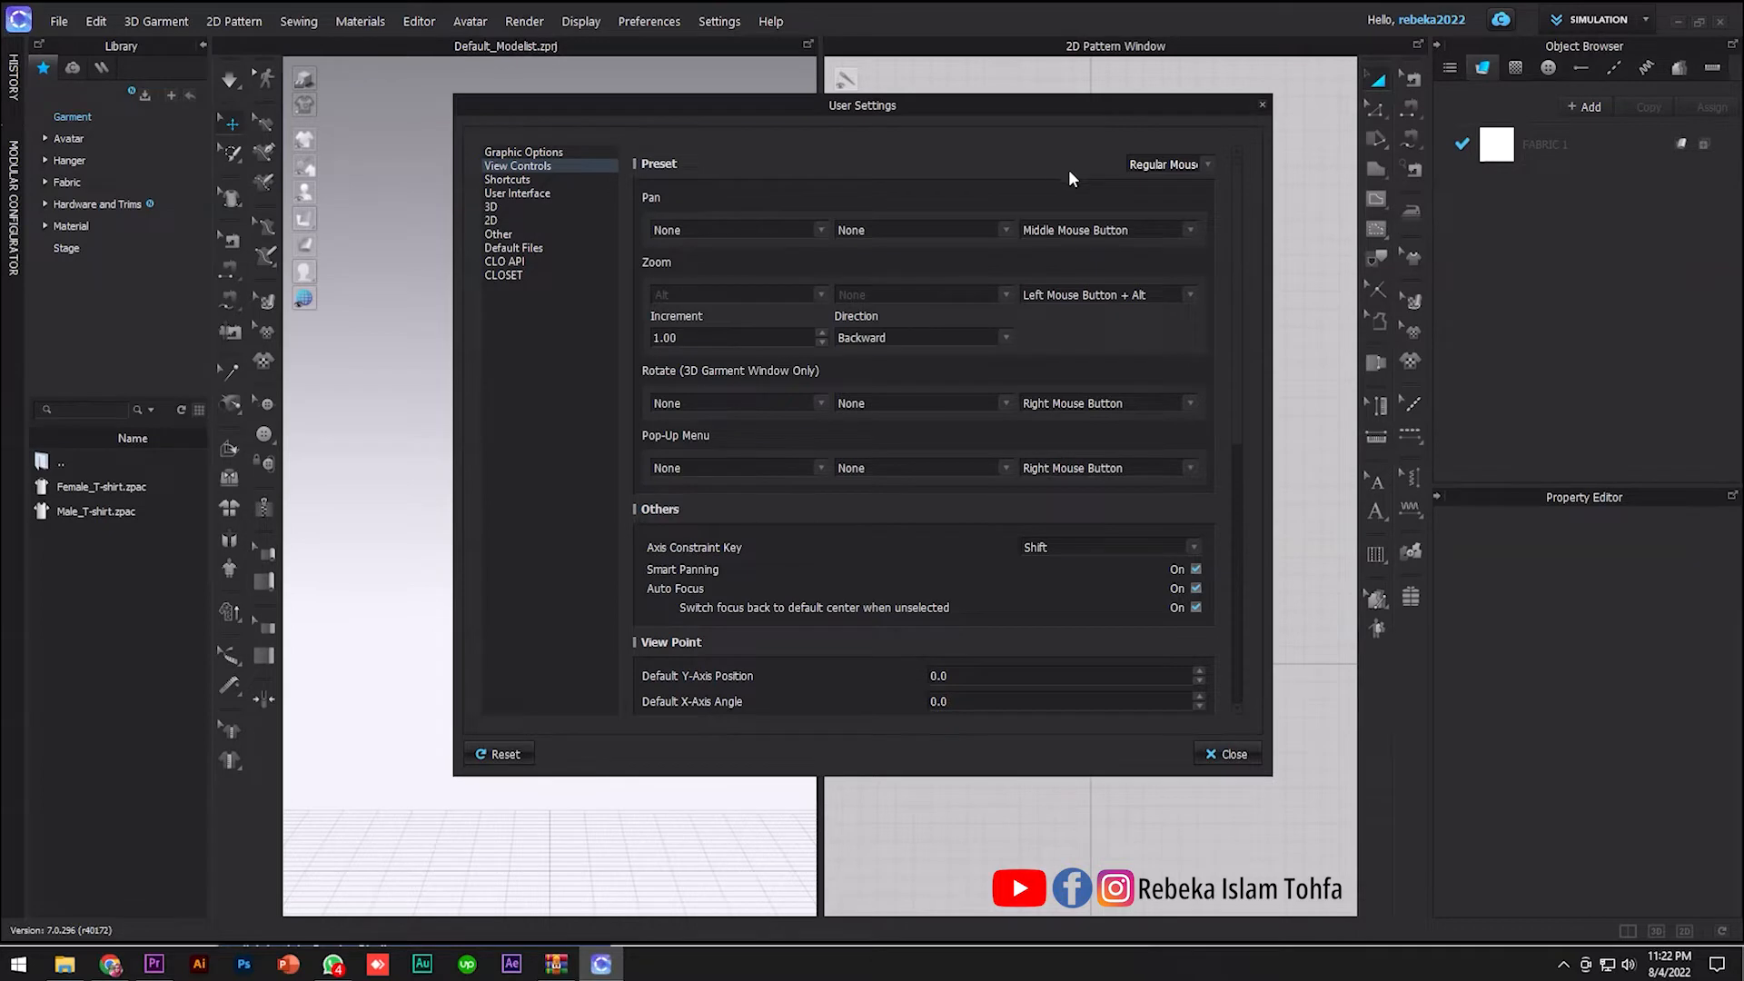
Review the view control choices for the mouse preset, the zoom button and the axis constraint key
click(1208, 164)
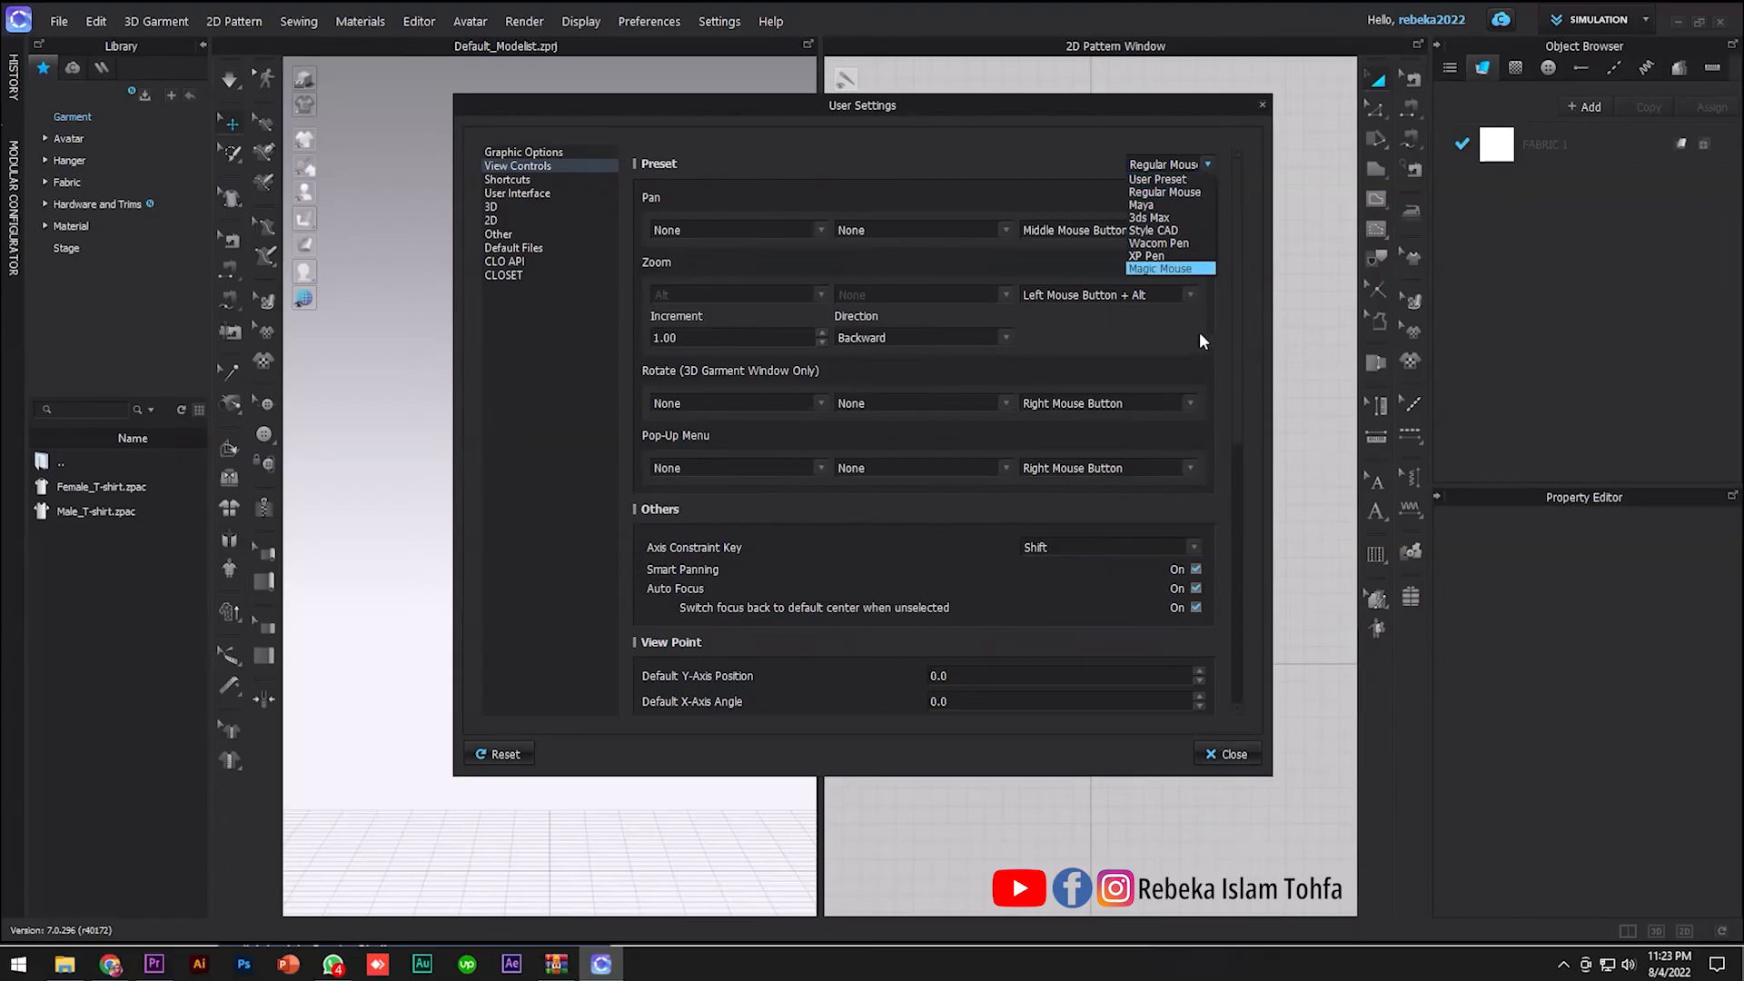
click(1188, 320)
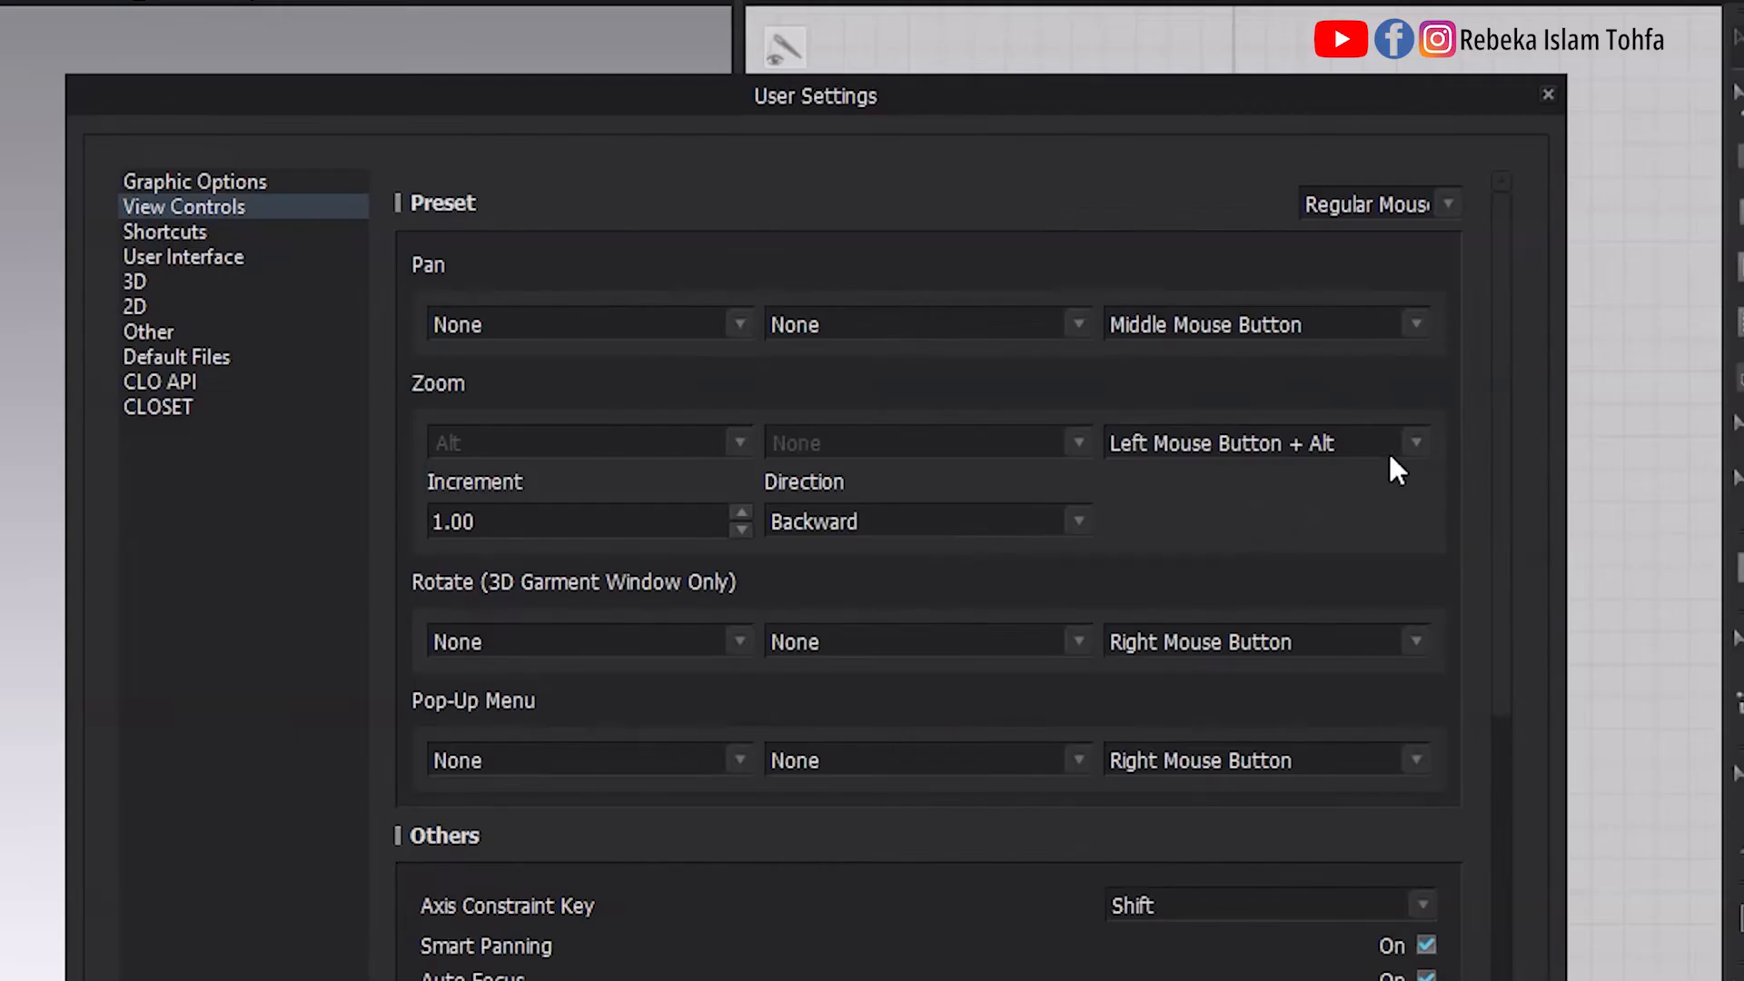
click(1414, 443)
click(1350, 473)
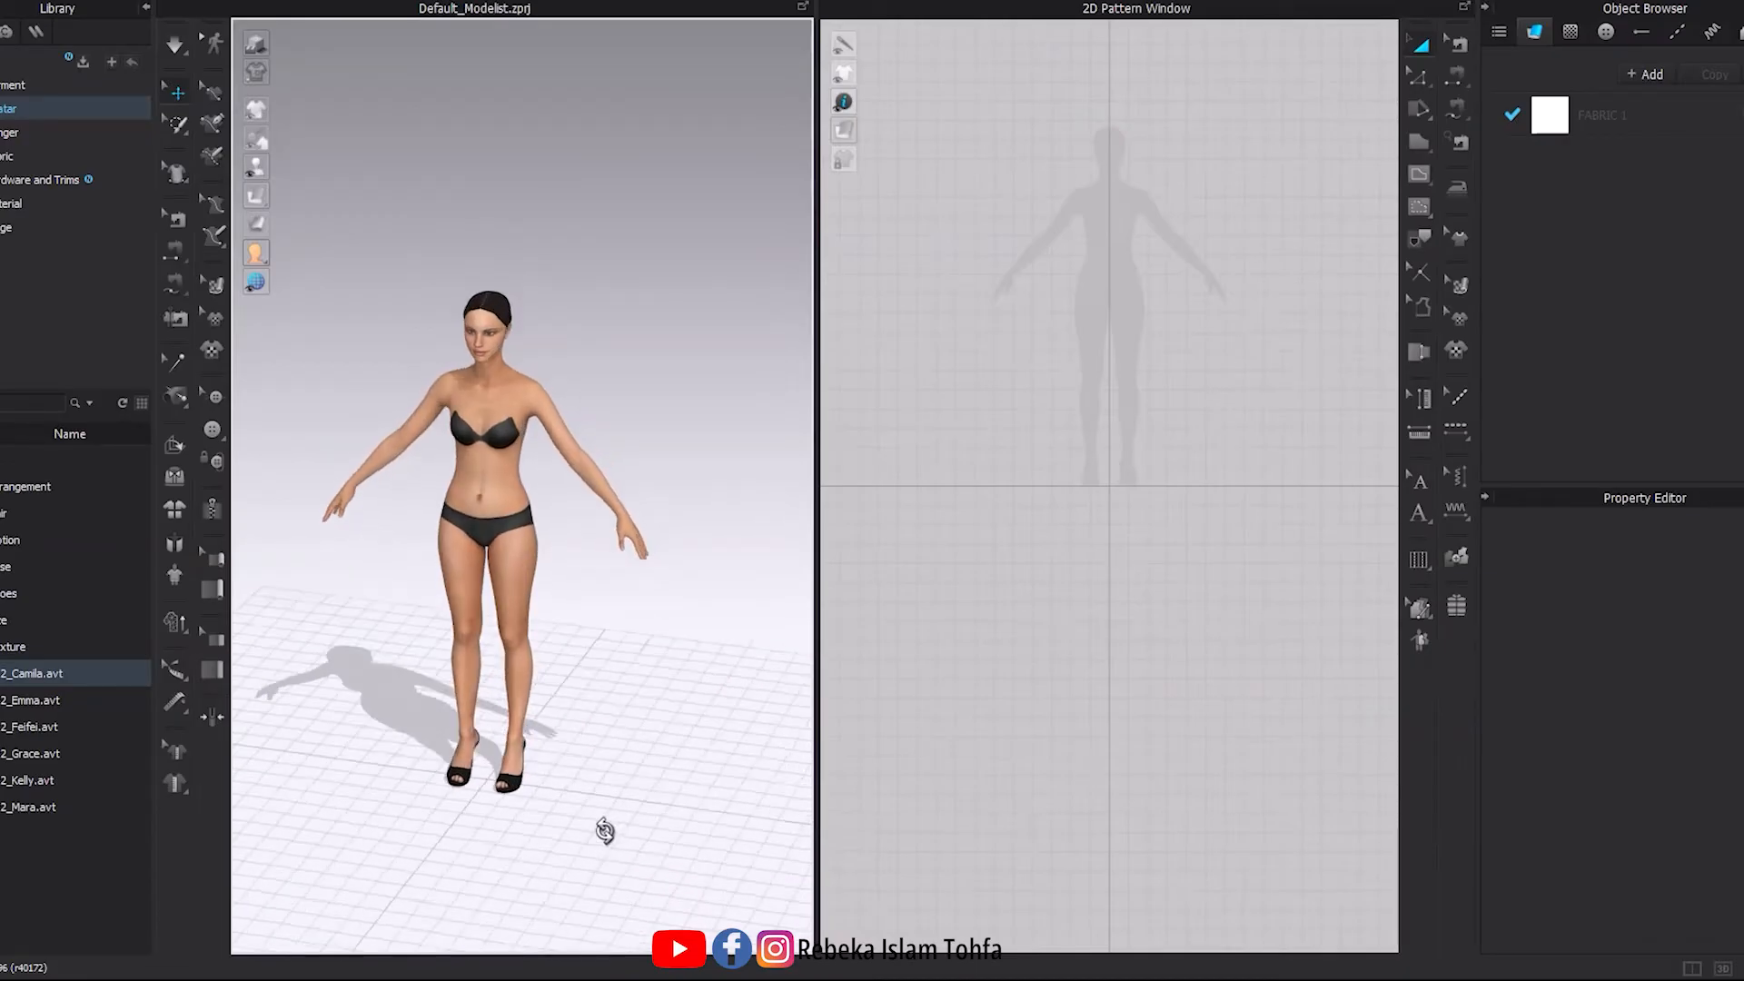
right_drag(604, 831, 561, 857)
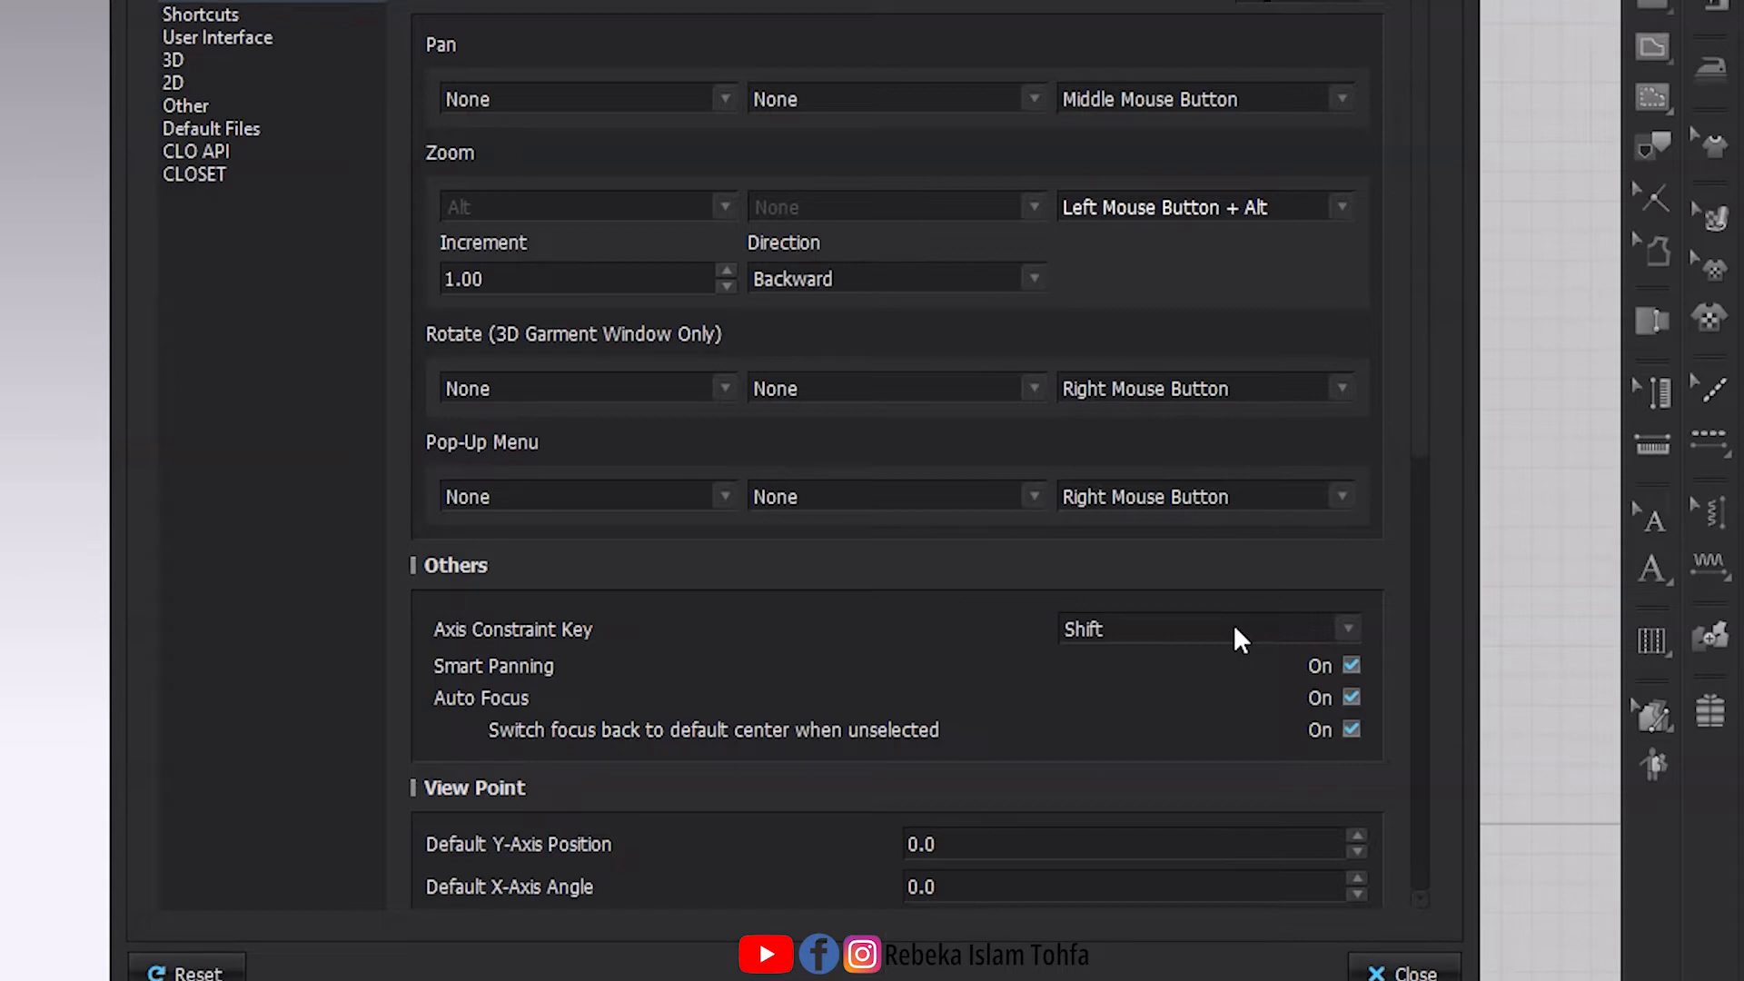
click(1348, 628)
click(1205, 716)
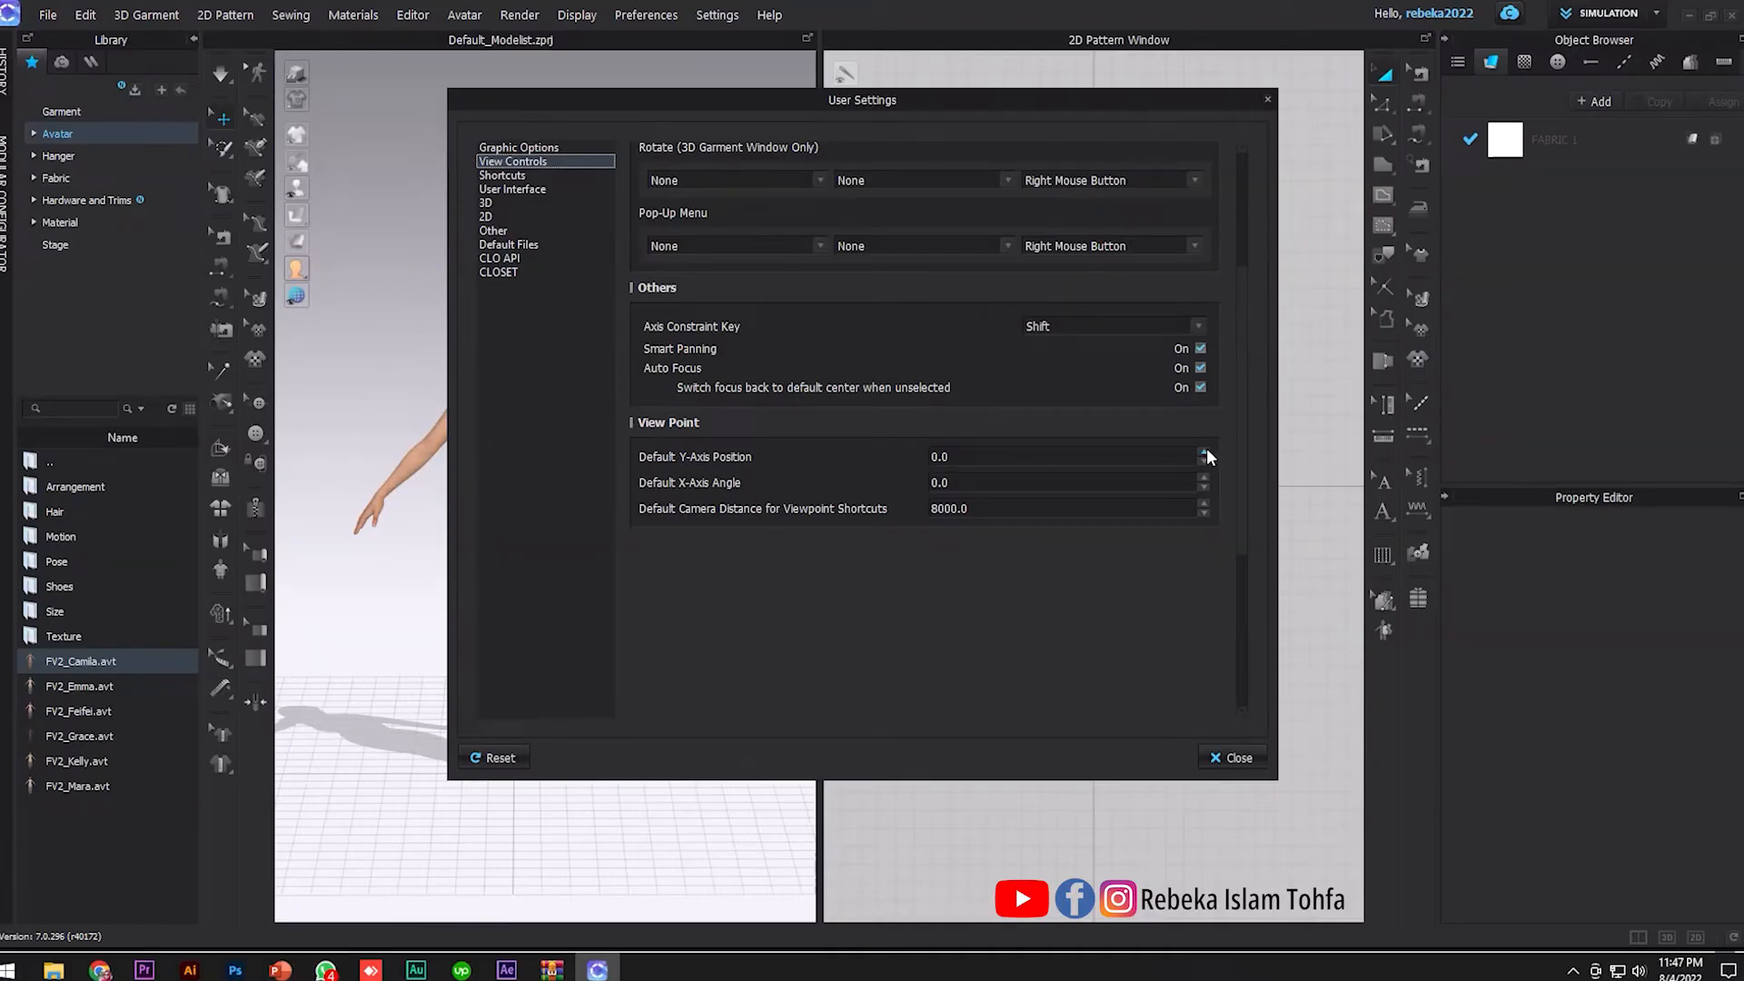
Move the User Settings dialog off the avatar and set the Default Y-Axis Position to -20.0
click(1204, 451)
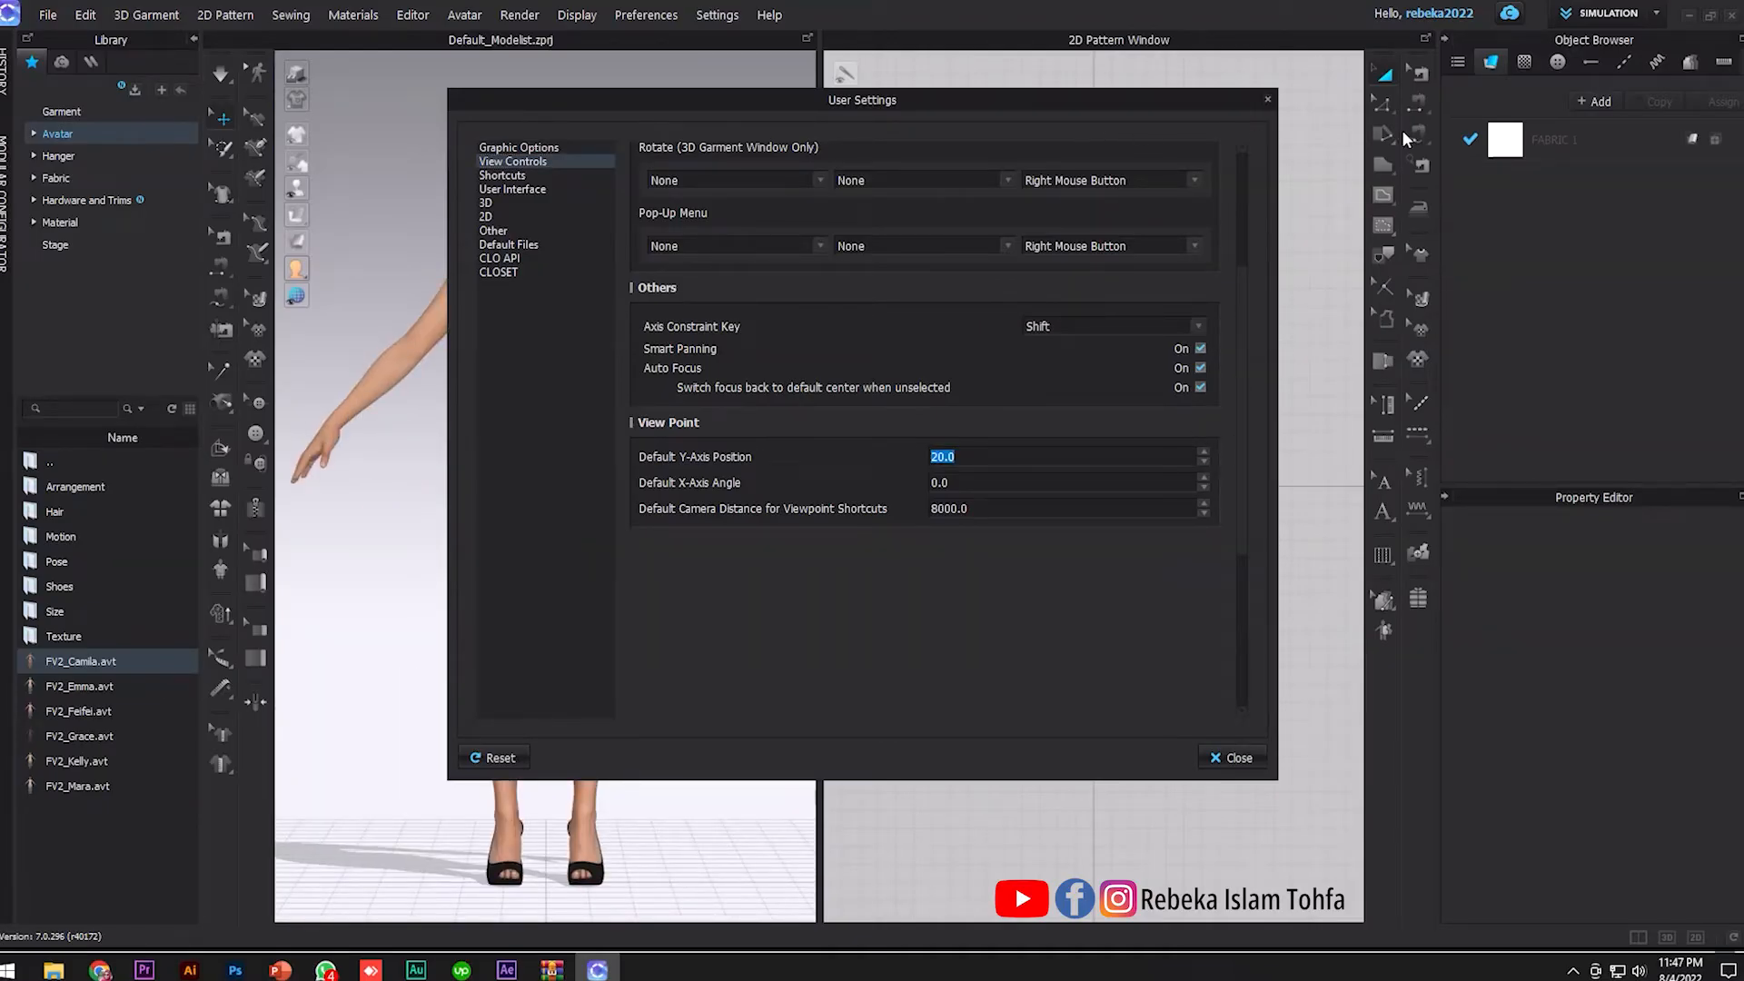
drag(1135, 99, 1410, 115)
click(1478, 478)
click(1478, 478)
click(1478, 478)
click(1478, 477)
click(1478, 478)
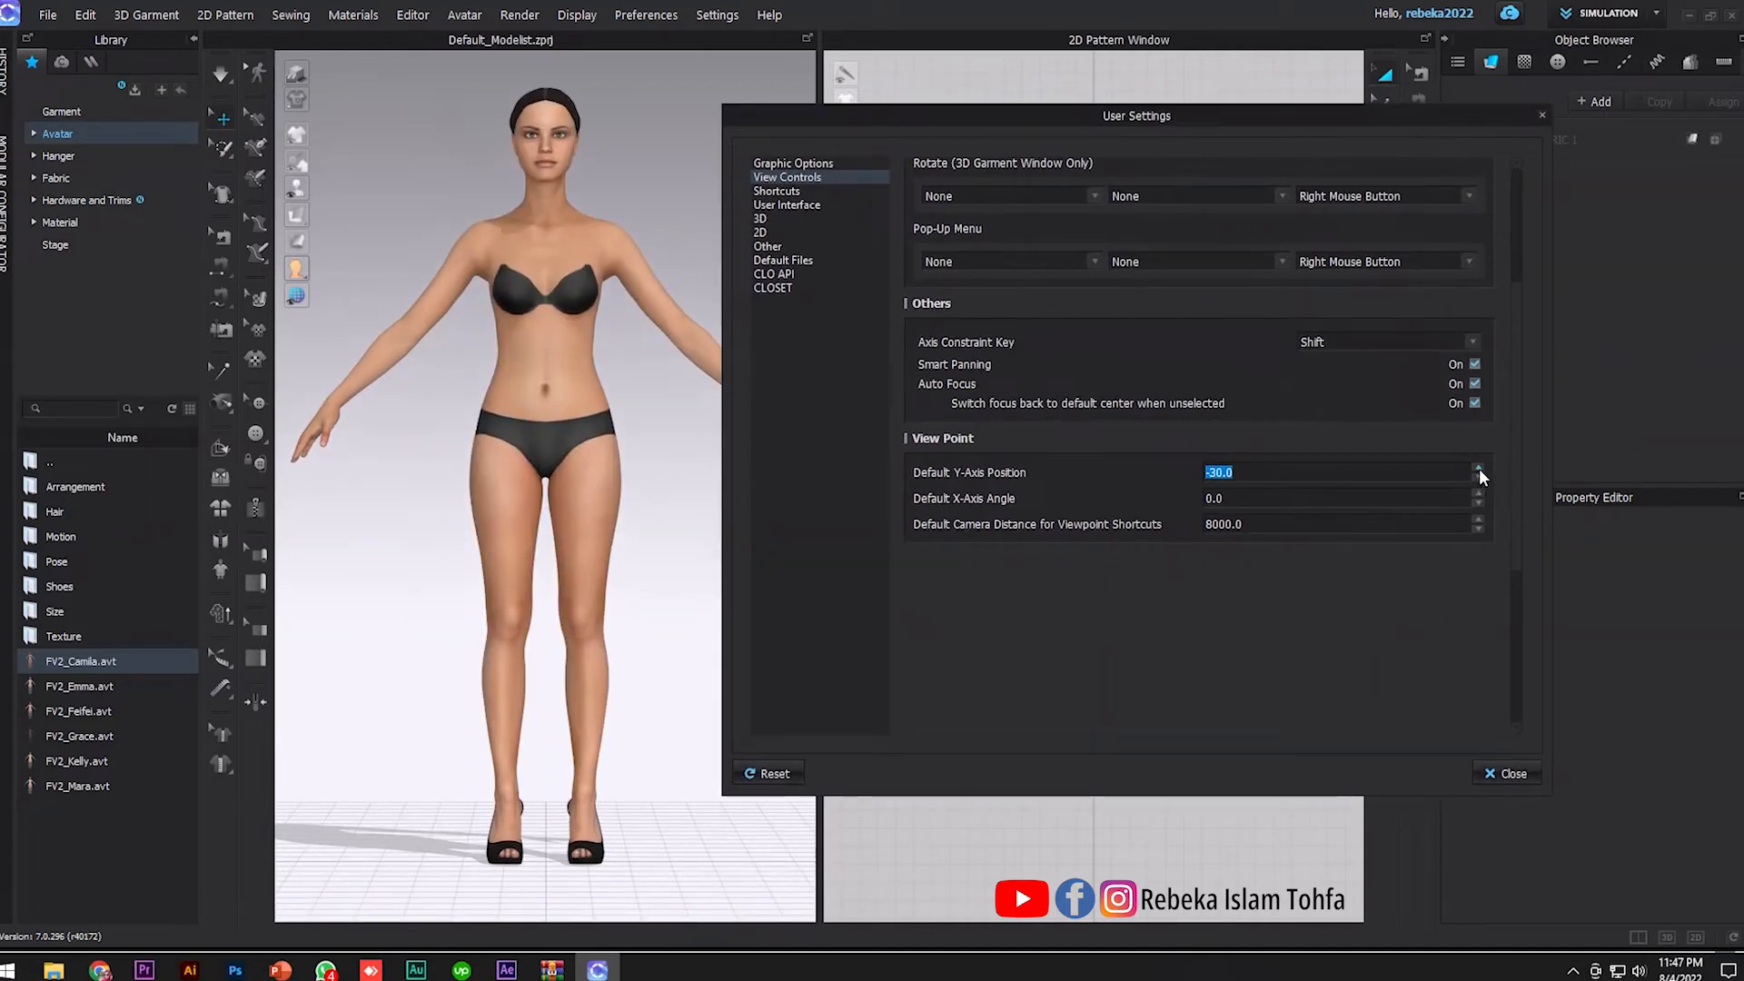
click(1478, 470)
Set the Default X-Axis Angle of the view point to 8.0
click(1477, 503)
click(1477, 504)
click(1478, 494)
click(1478, 494)
click(1478, 493)
click(1477, 493)
click(1478, 493)
click(1478, 493)
click(1478, 493)
click(1478, 493)
click(1477, 493)
click(1478, 493)
Set the Default Camera Distance for Viewpoint Shortcuts to 7000
key(Tab)
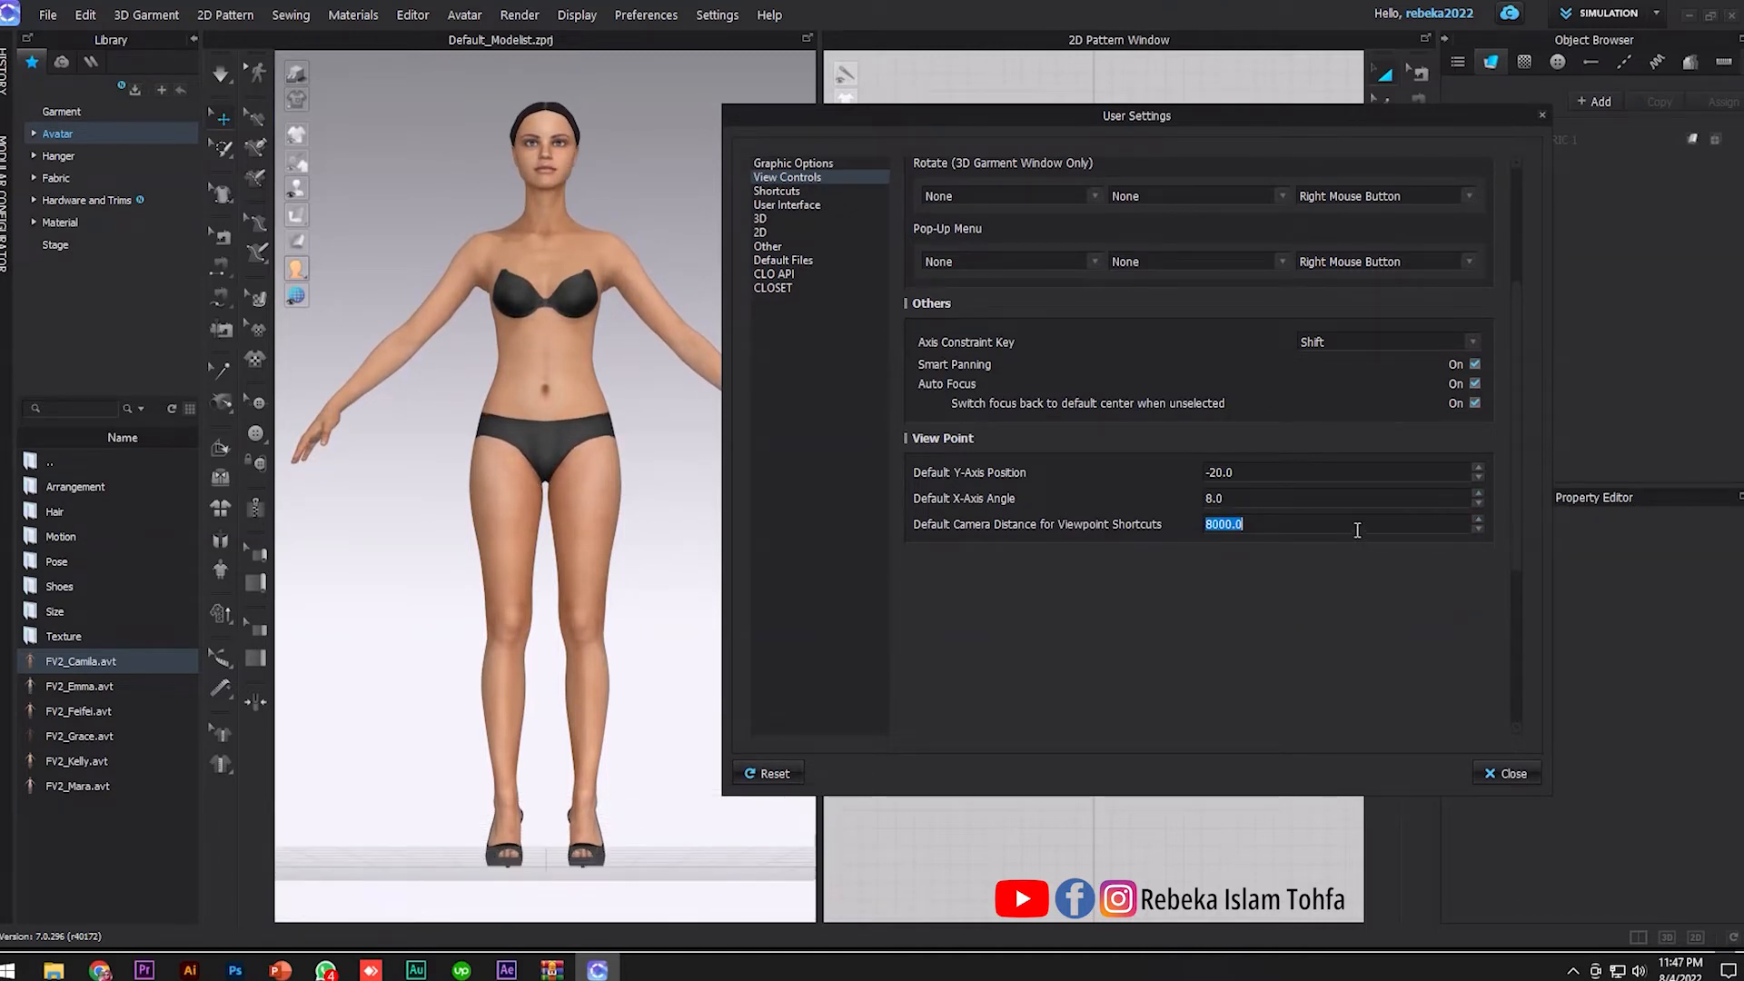
text(700)
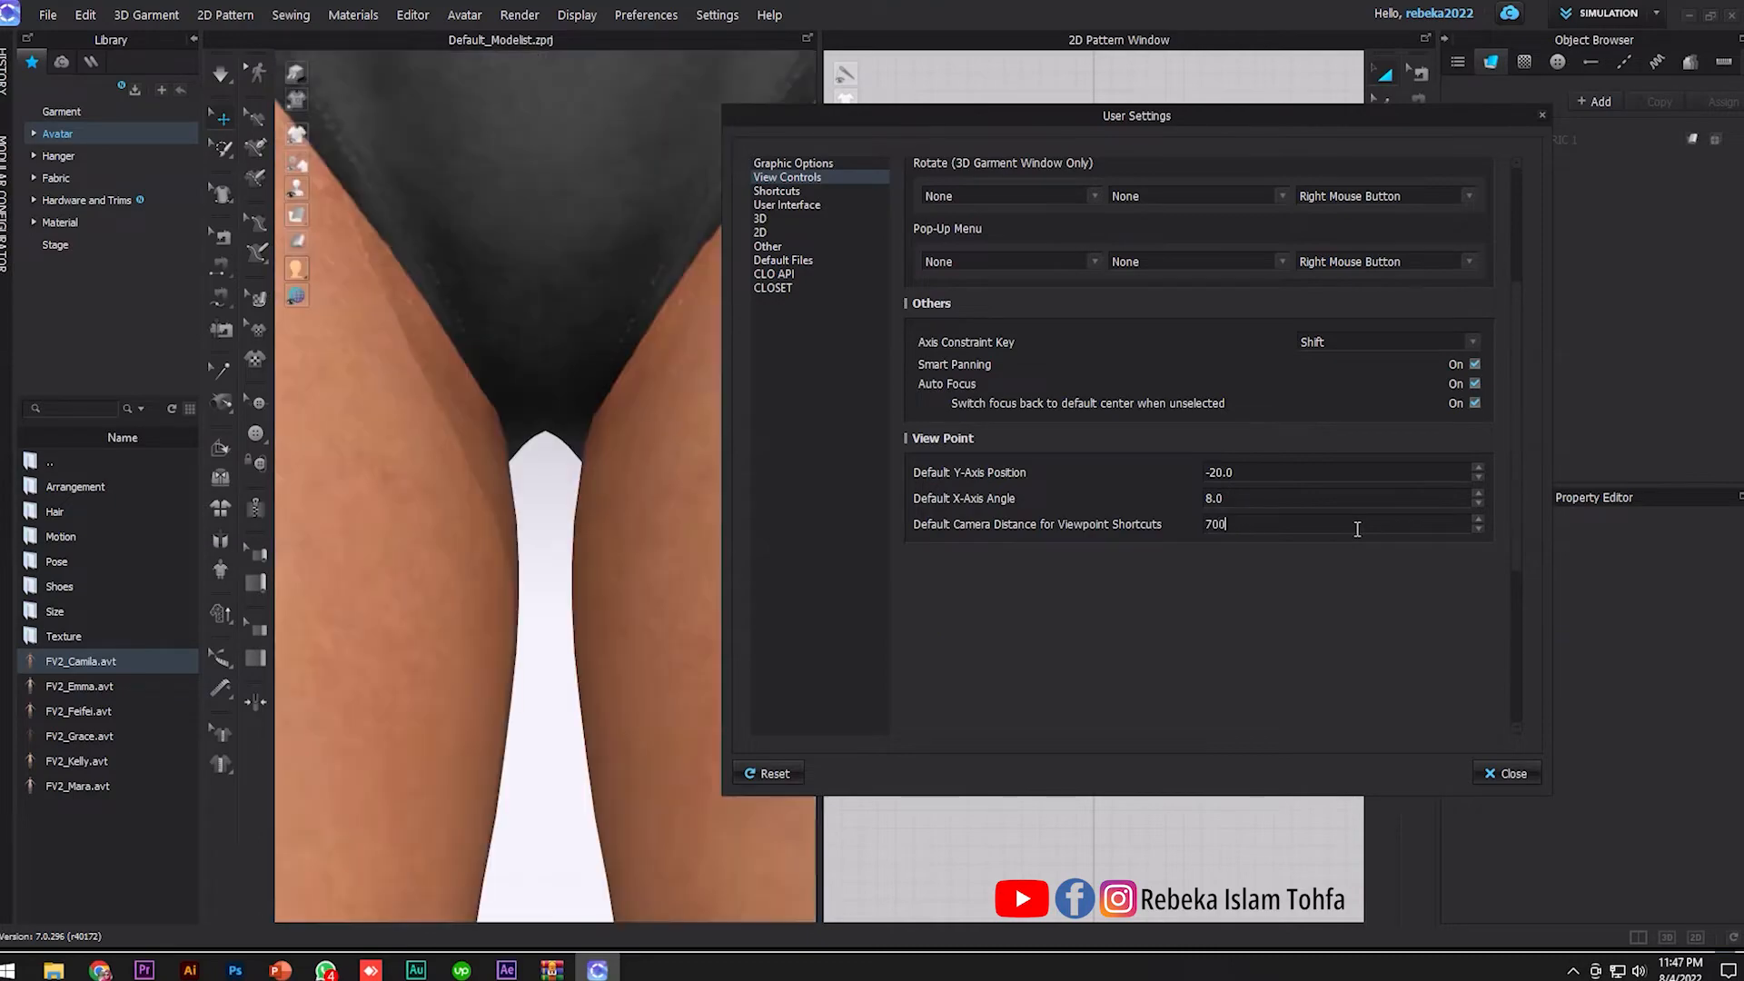
text(0)
In the shortcut settings, replace the New Project command's shortcut with Ctrl+N and reset that shortcut to its default
click(804, 193)
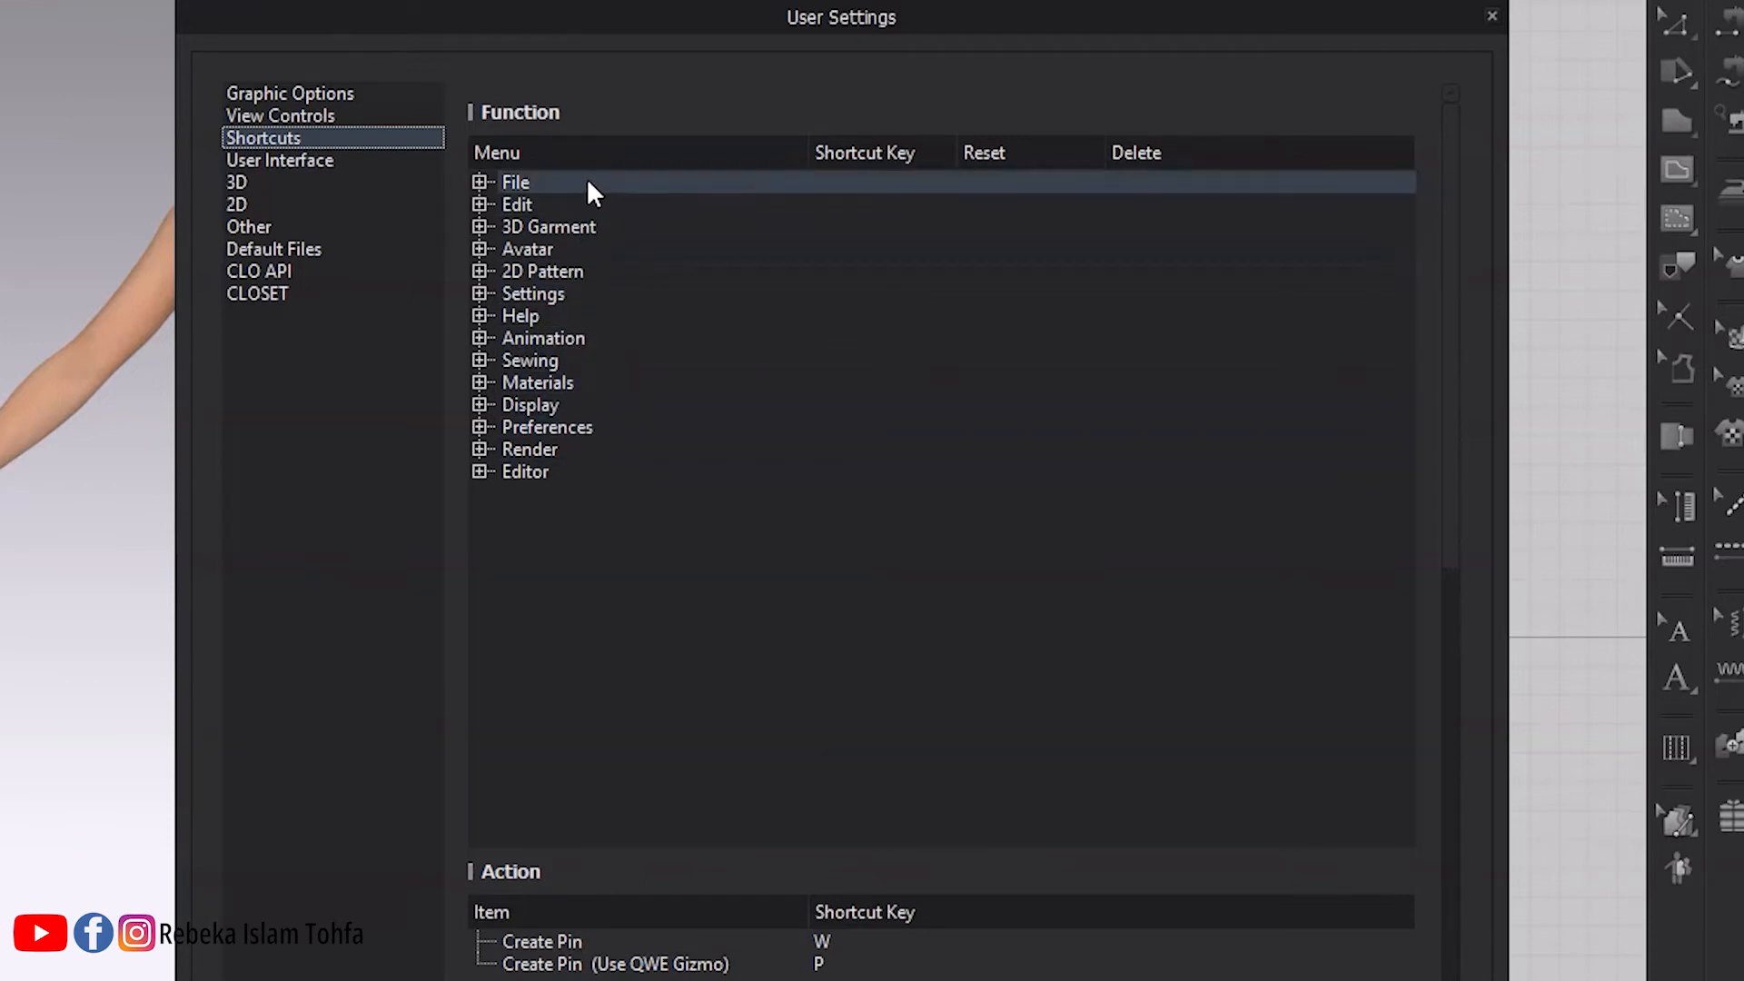
click(480, 182)
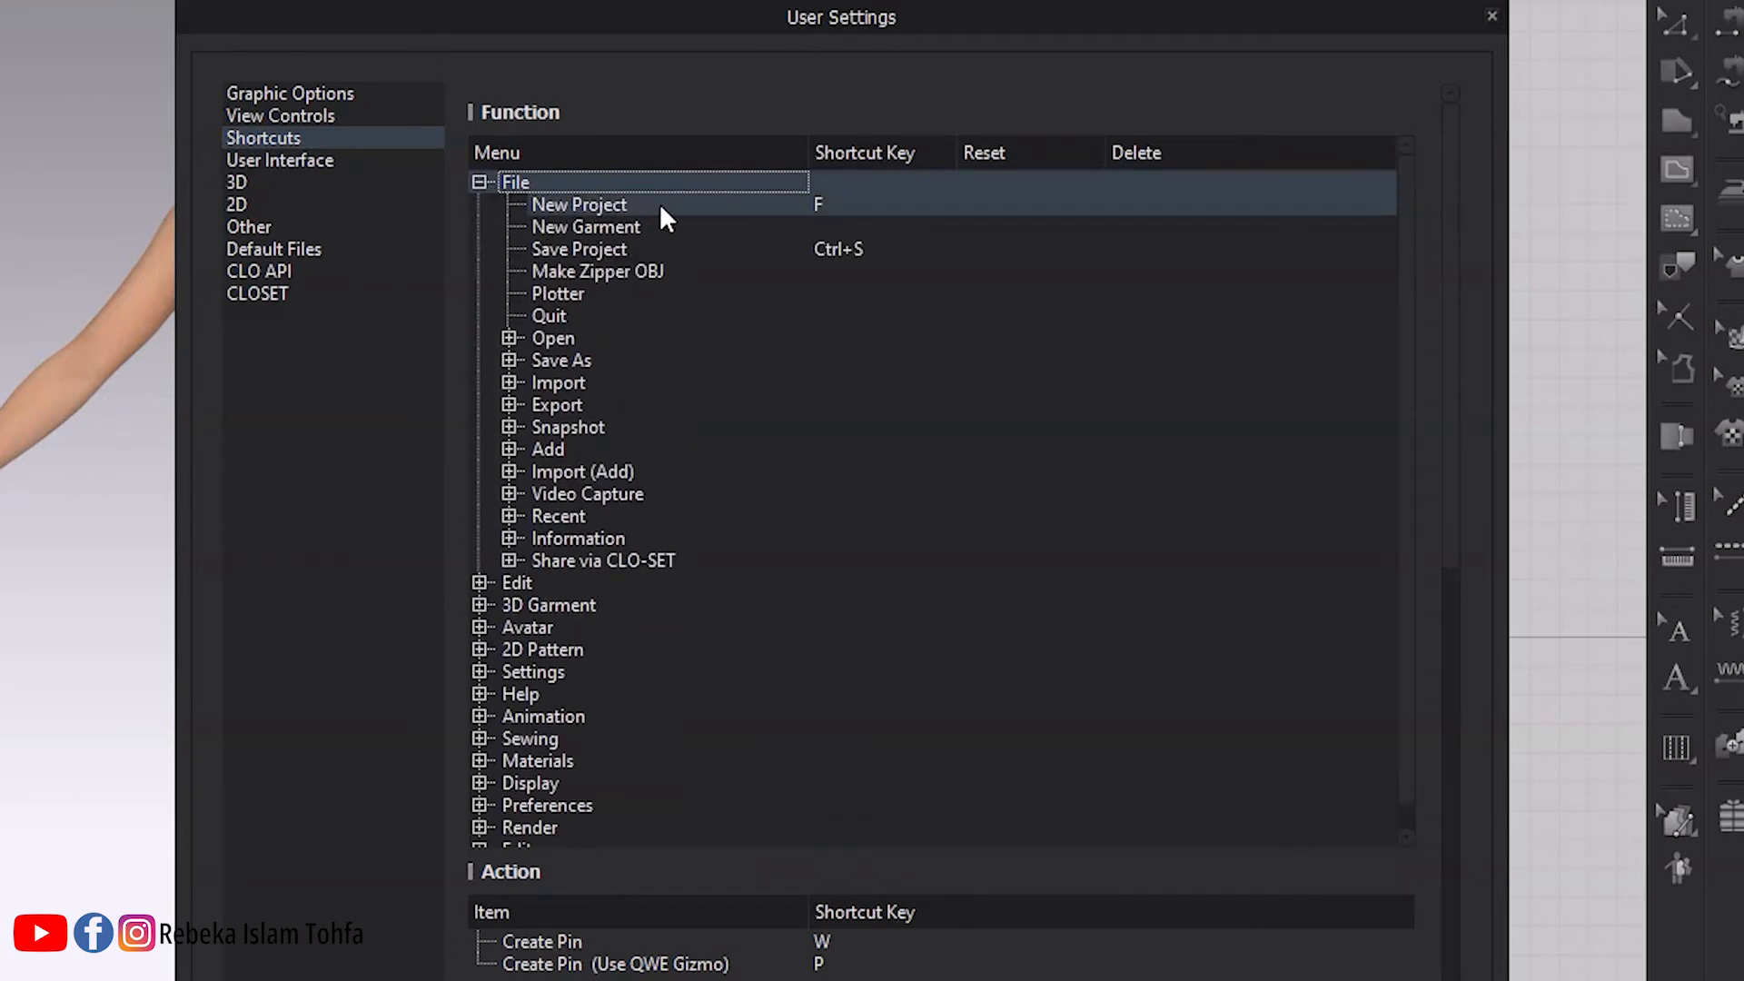
click(818, 203)
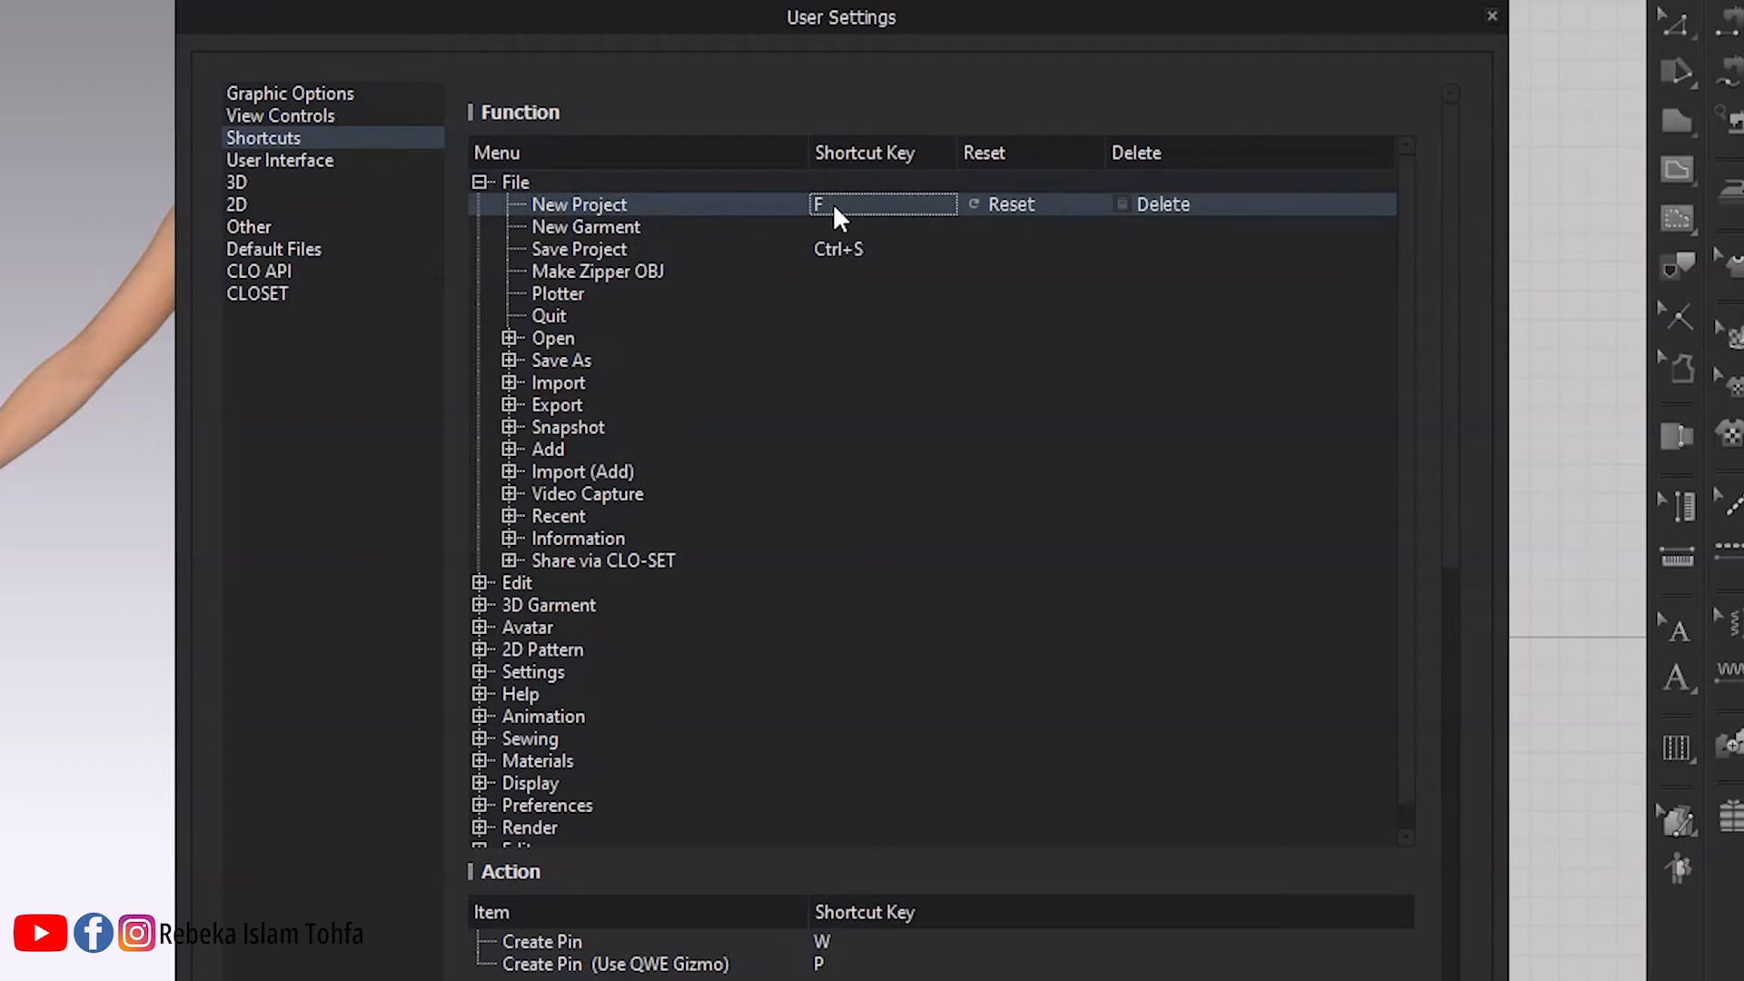
click(1180, 207)
click(873, 205)
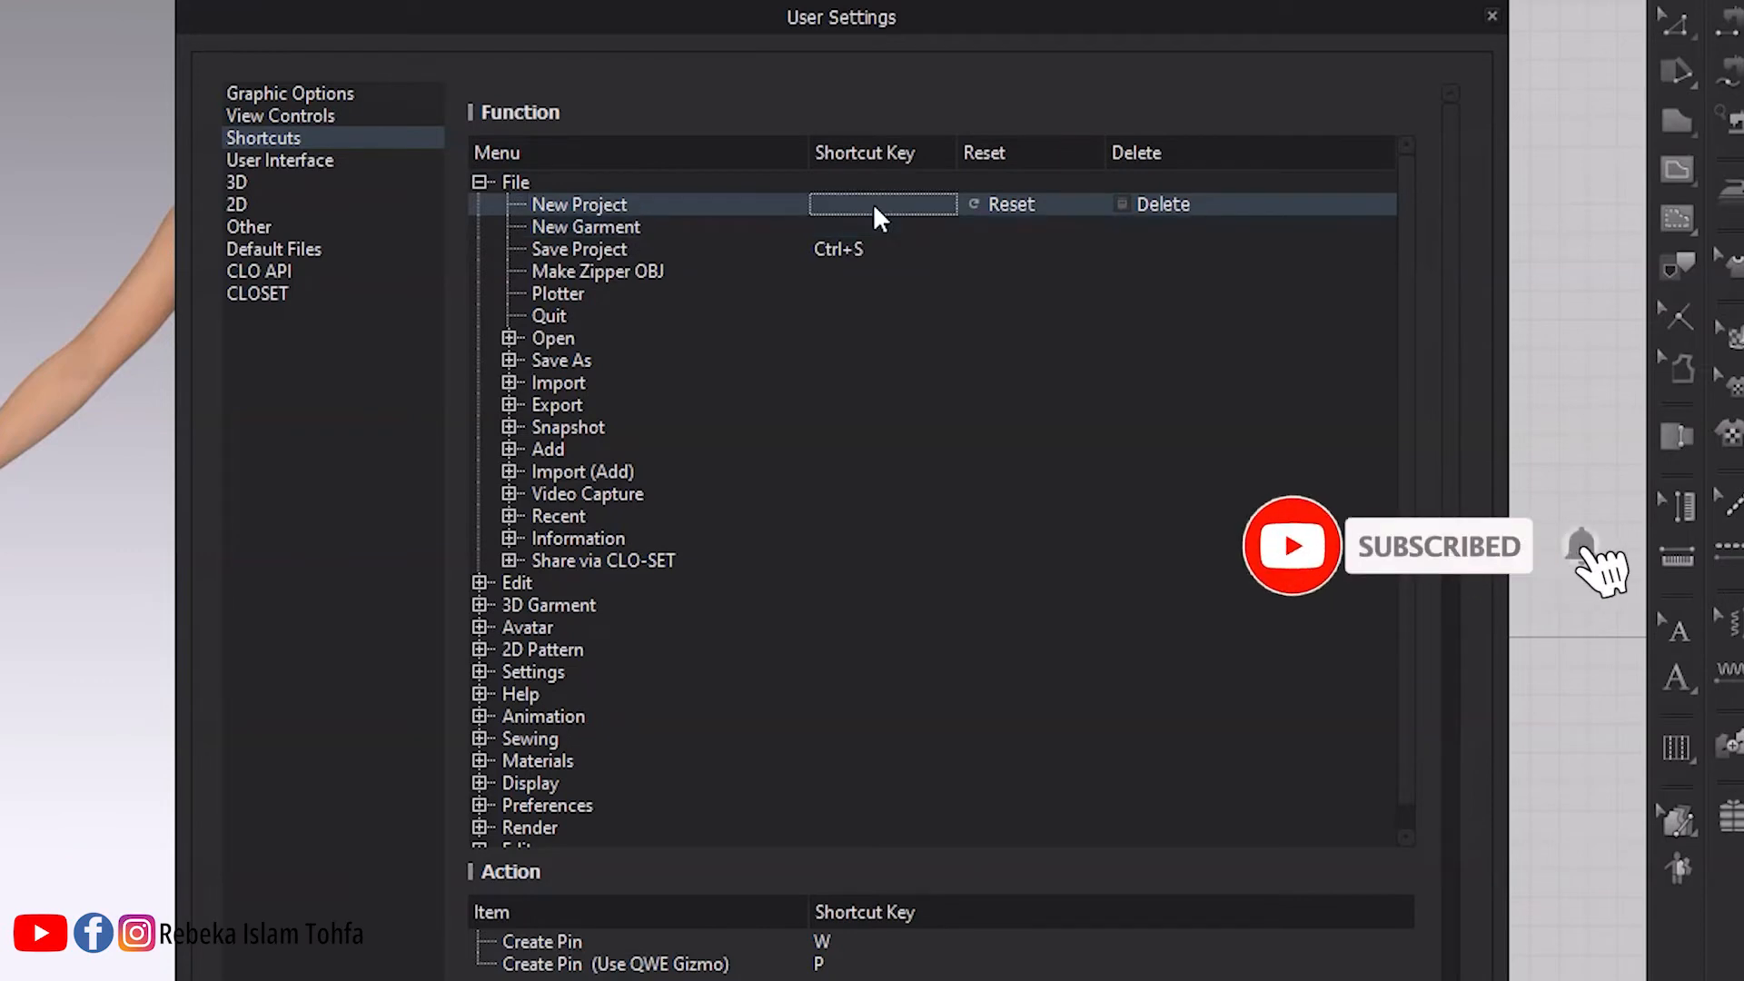
key(f)
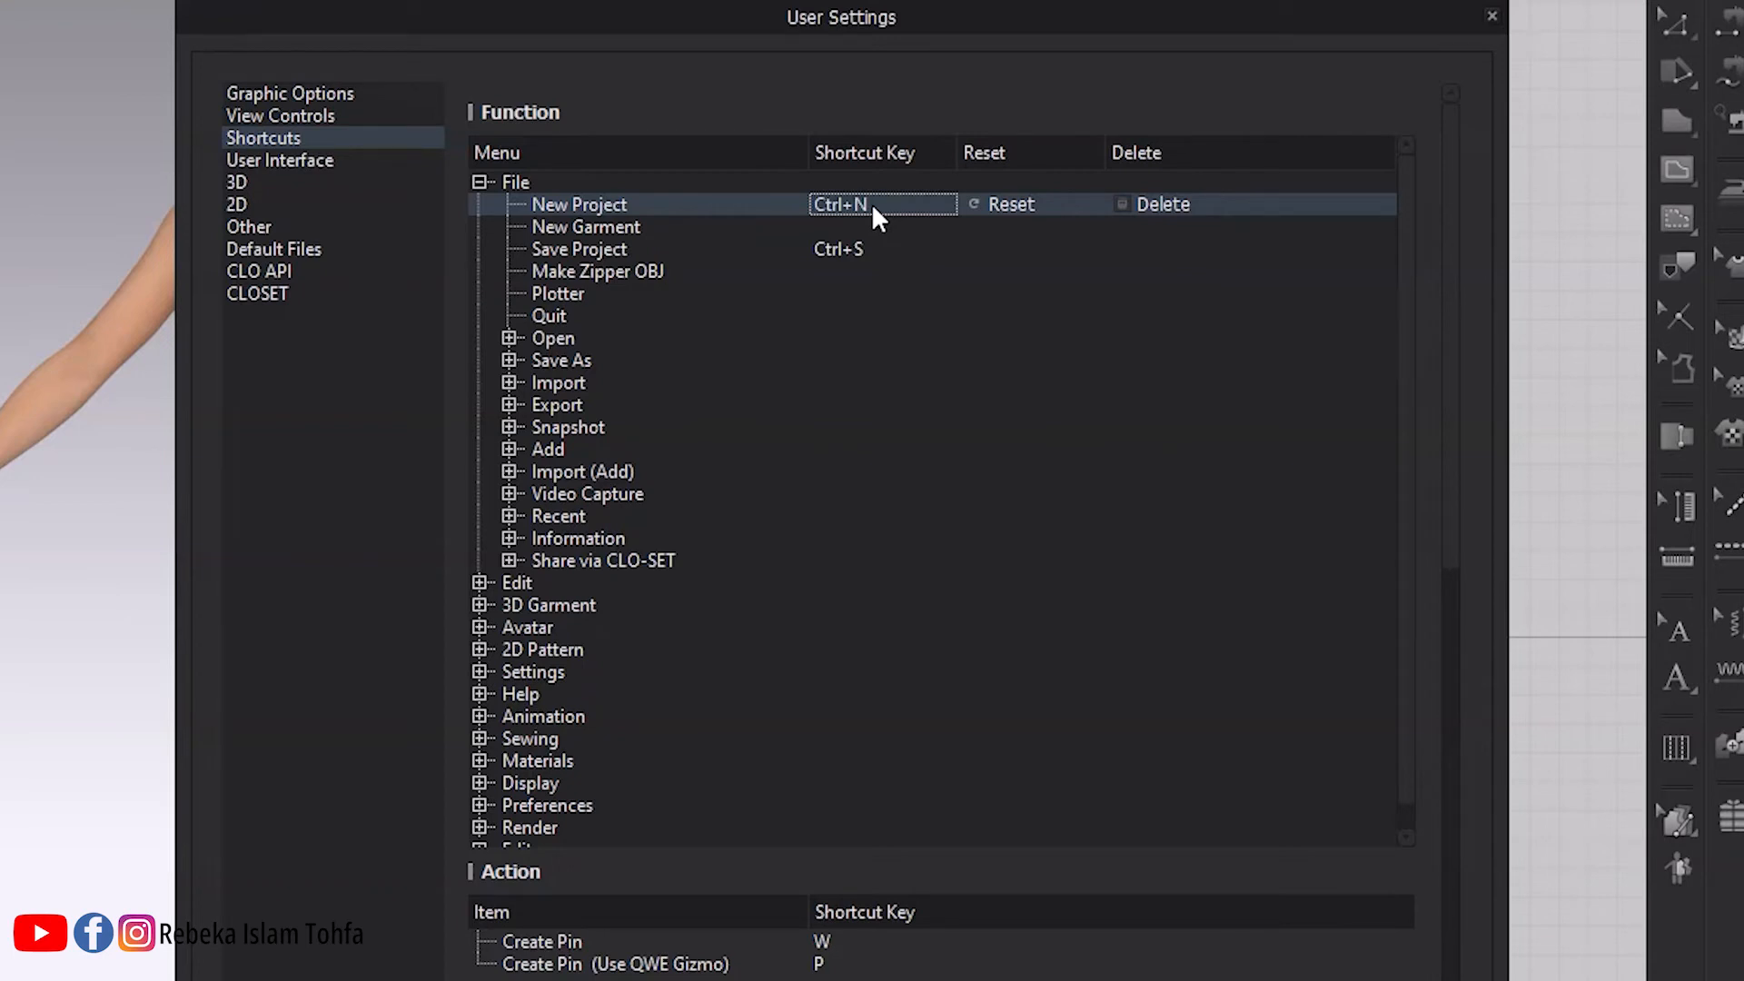
click(998, 206)
In the User Interface settings, keep Centimeter as the unit system and turn on Use Ligne (L) for Button Width
click(336, 159)
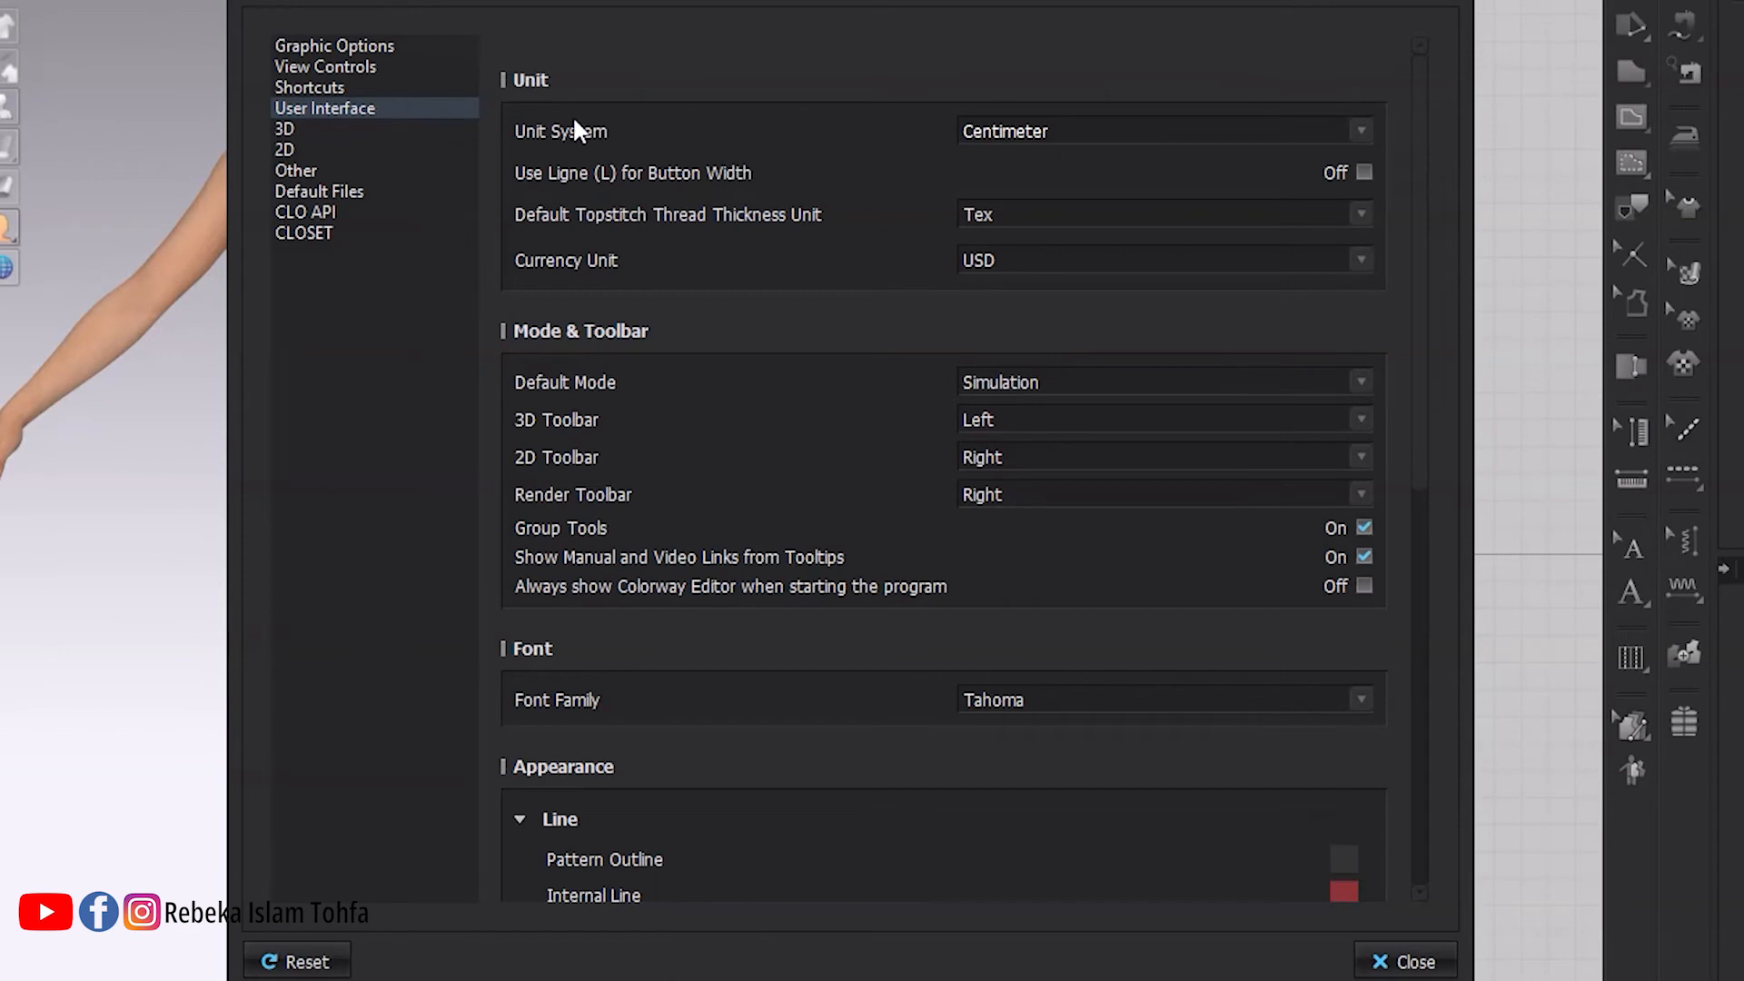
click(1152, 137)
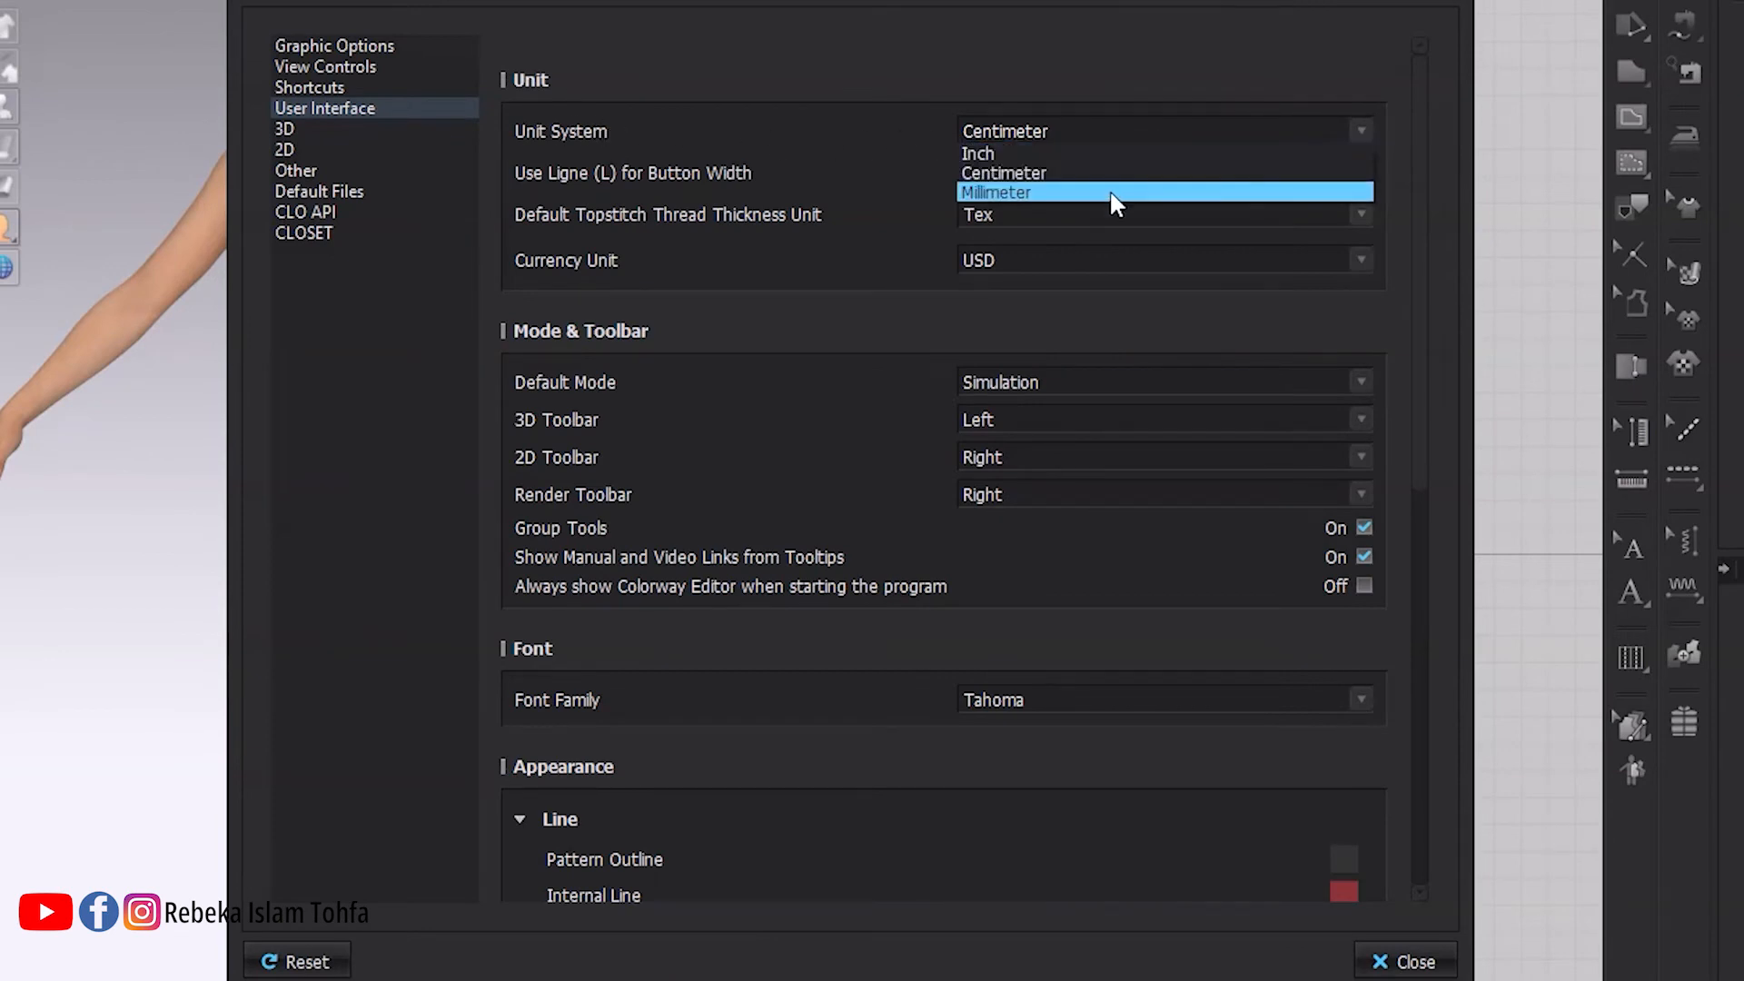
click(1117, 133)
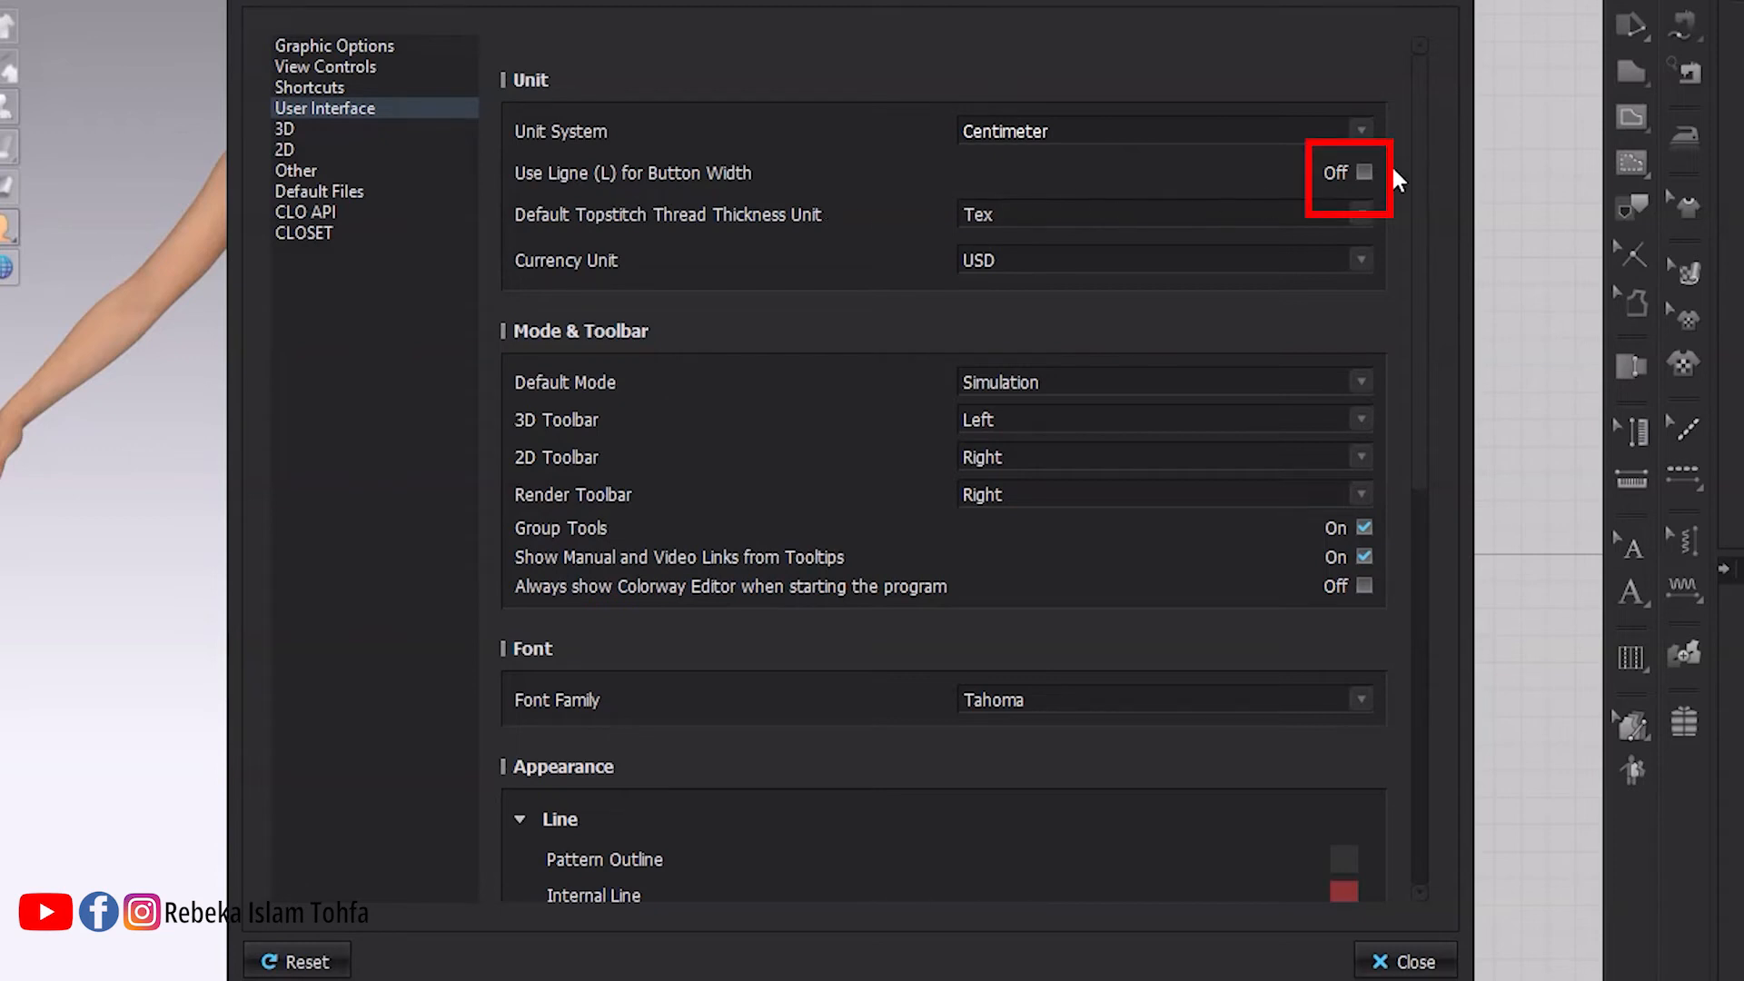
click(1365, 175)
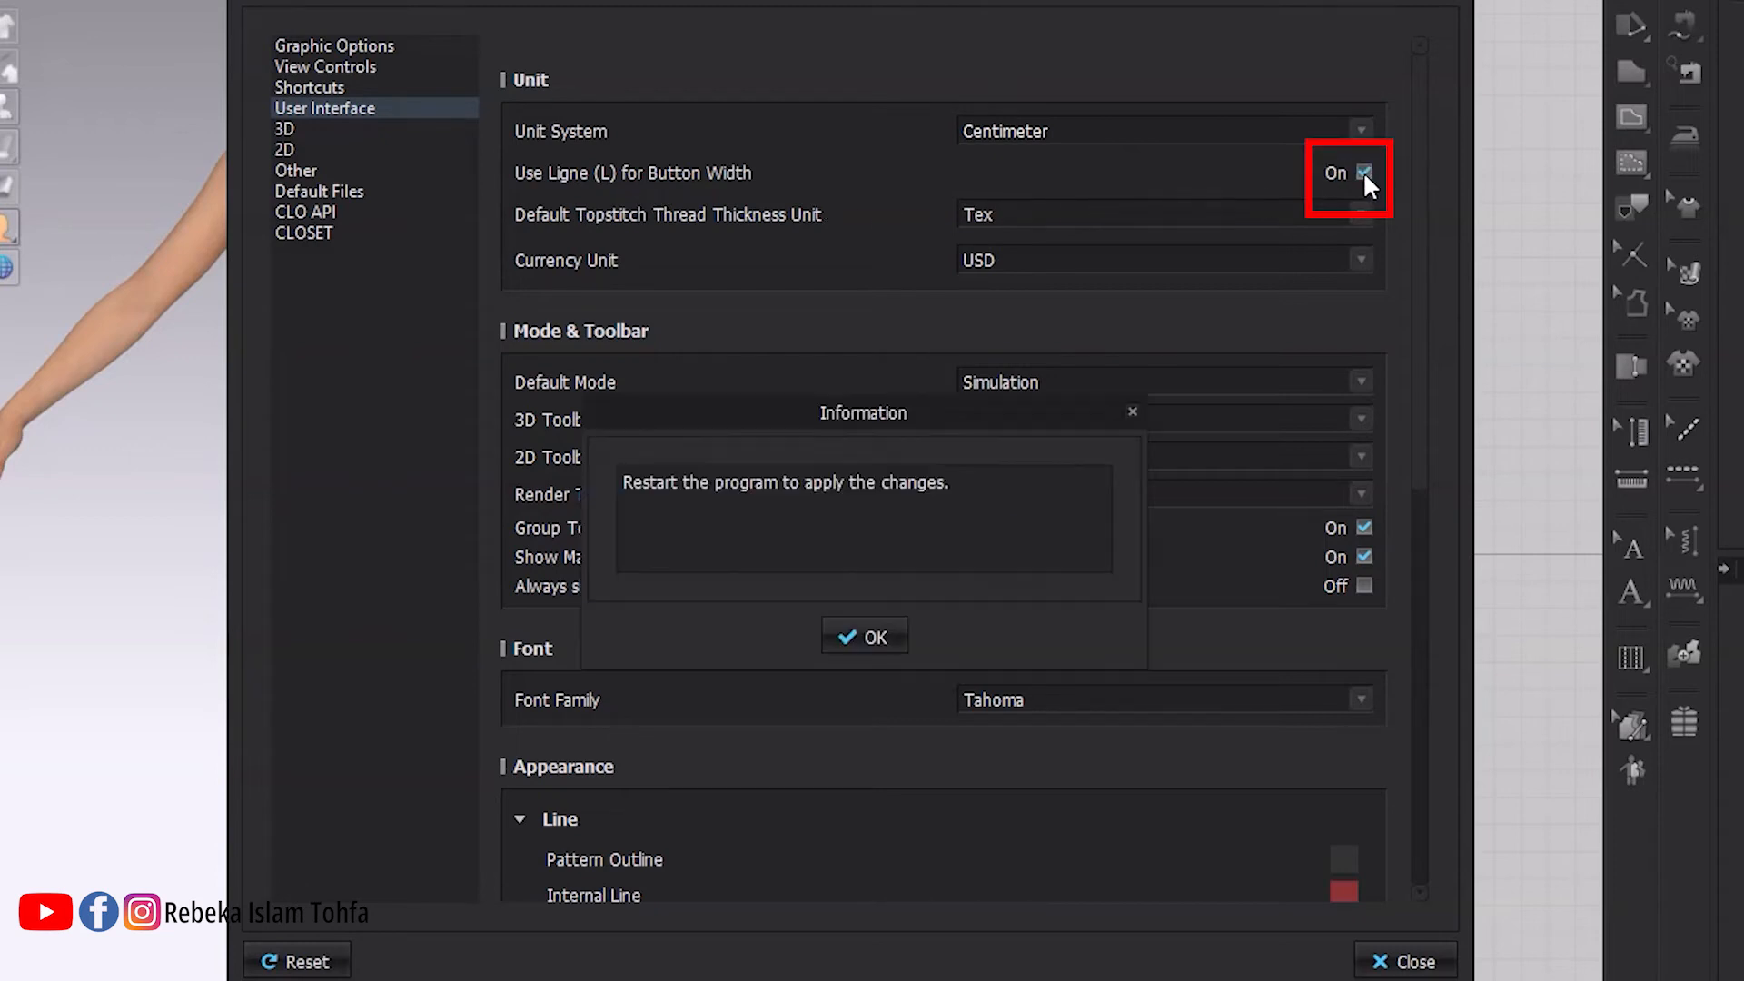
click(879, 636)
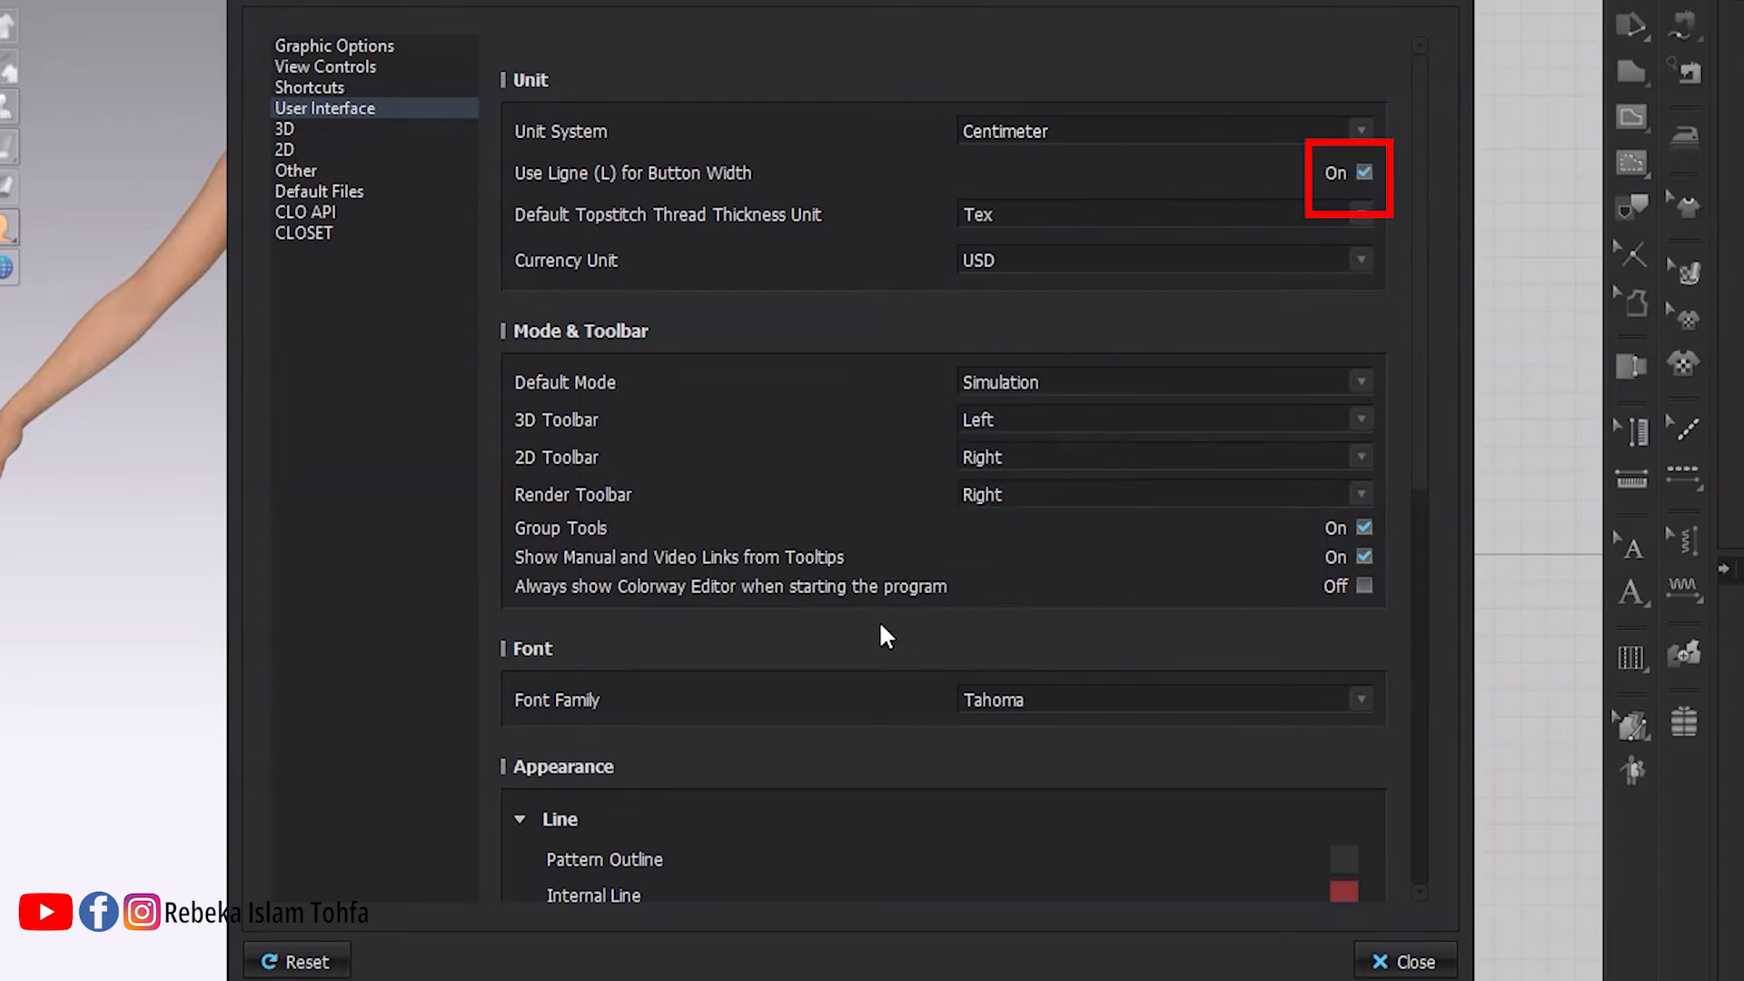
Review the choices for the default topstitch thread thickness unit and the currency unit
click(1035, 227)
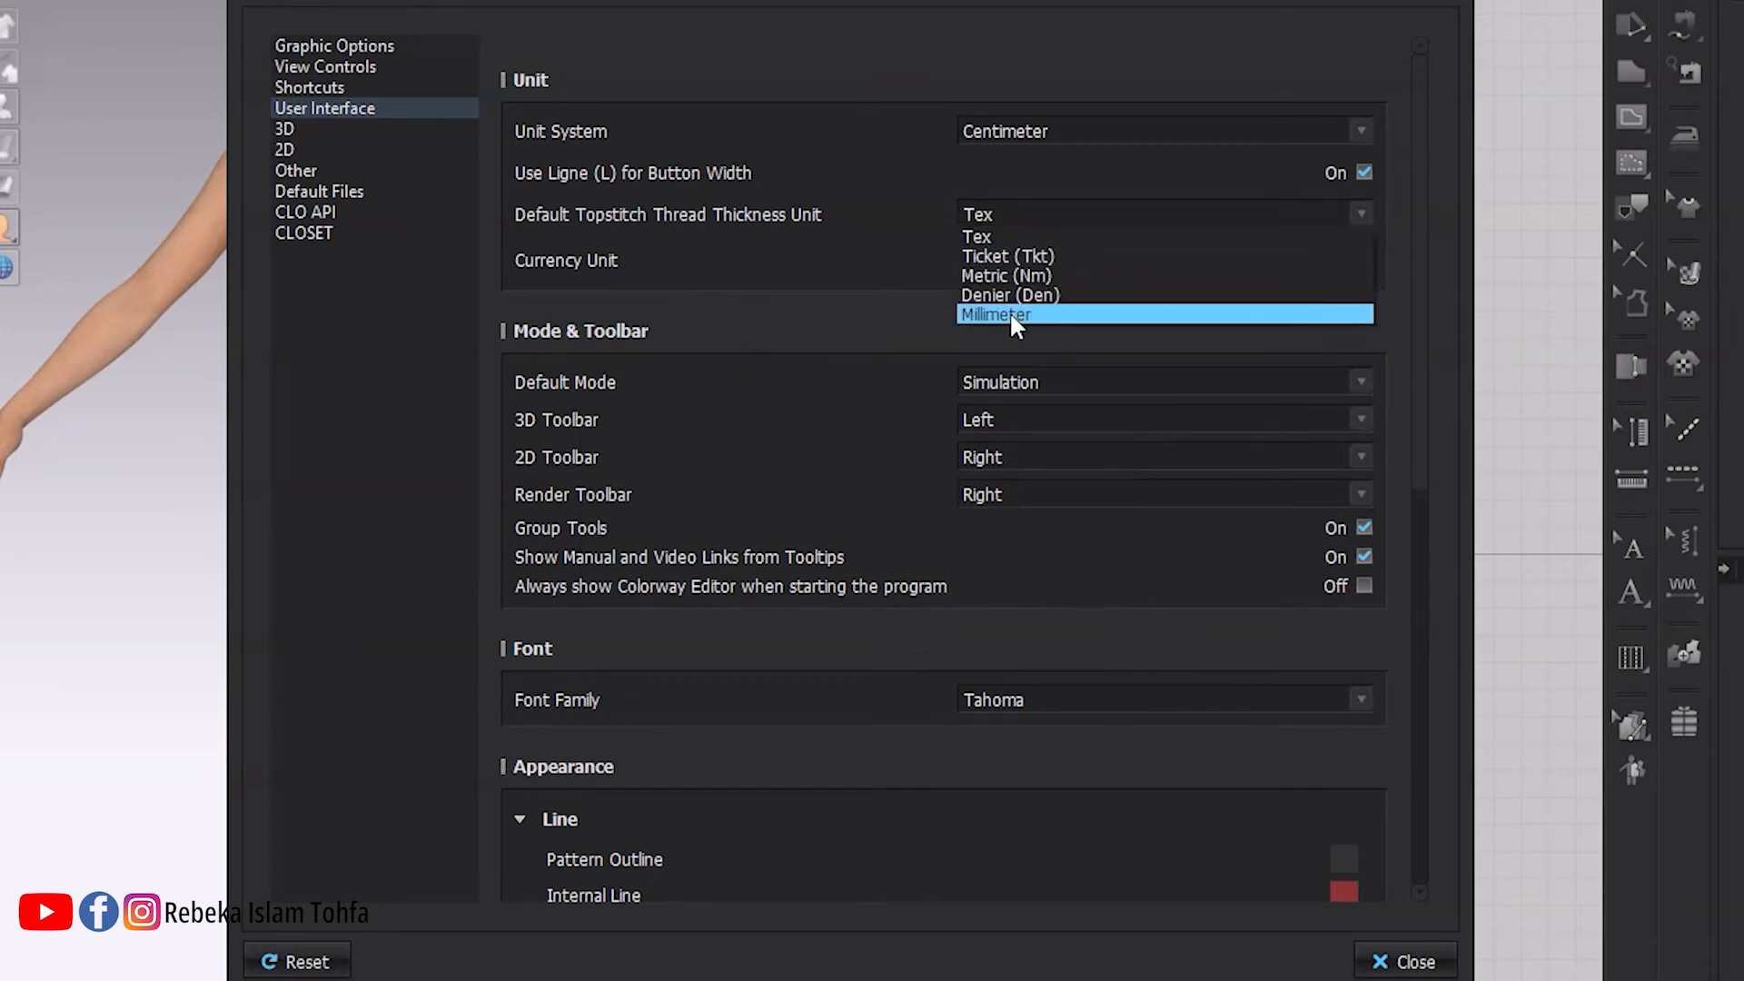
click(1003, 219)
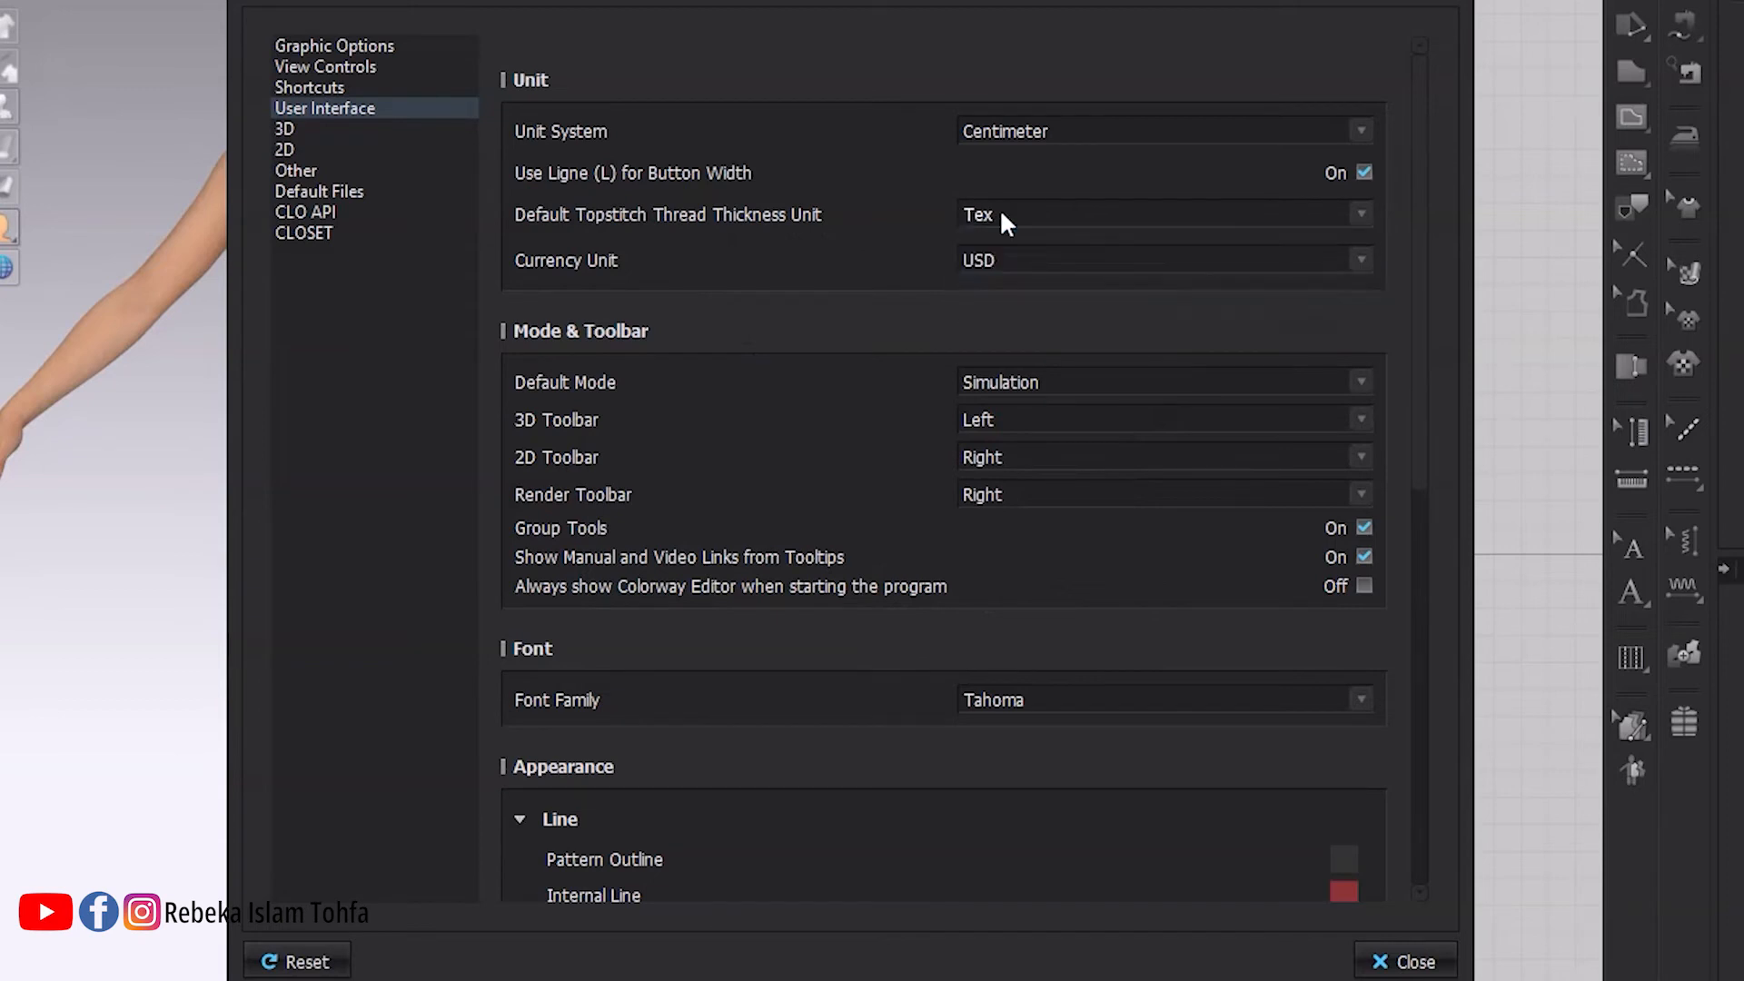
click(1041, 272)
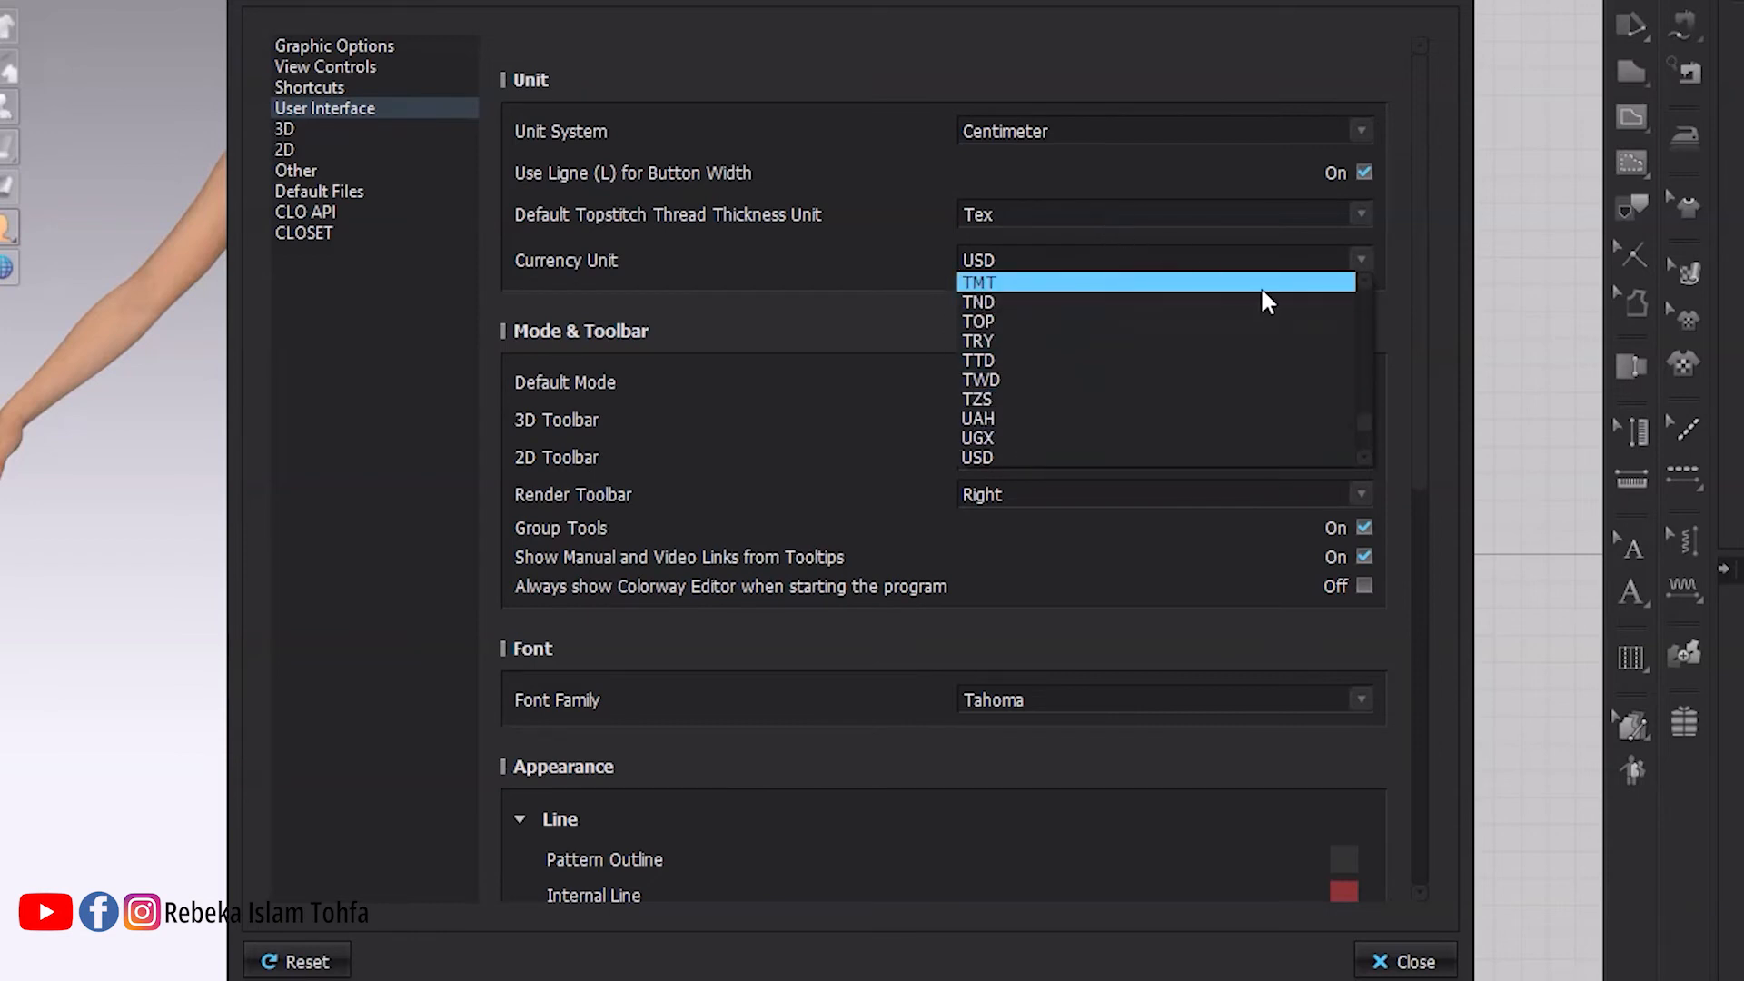
click(698, 513)
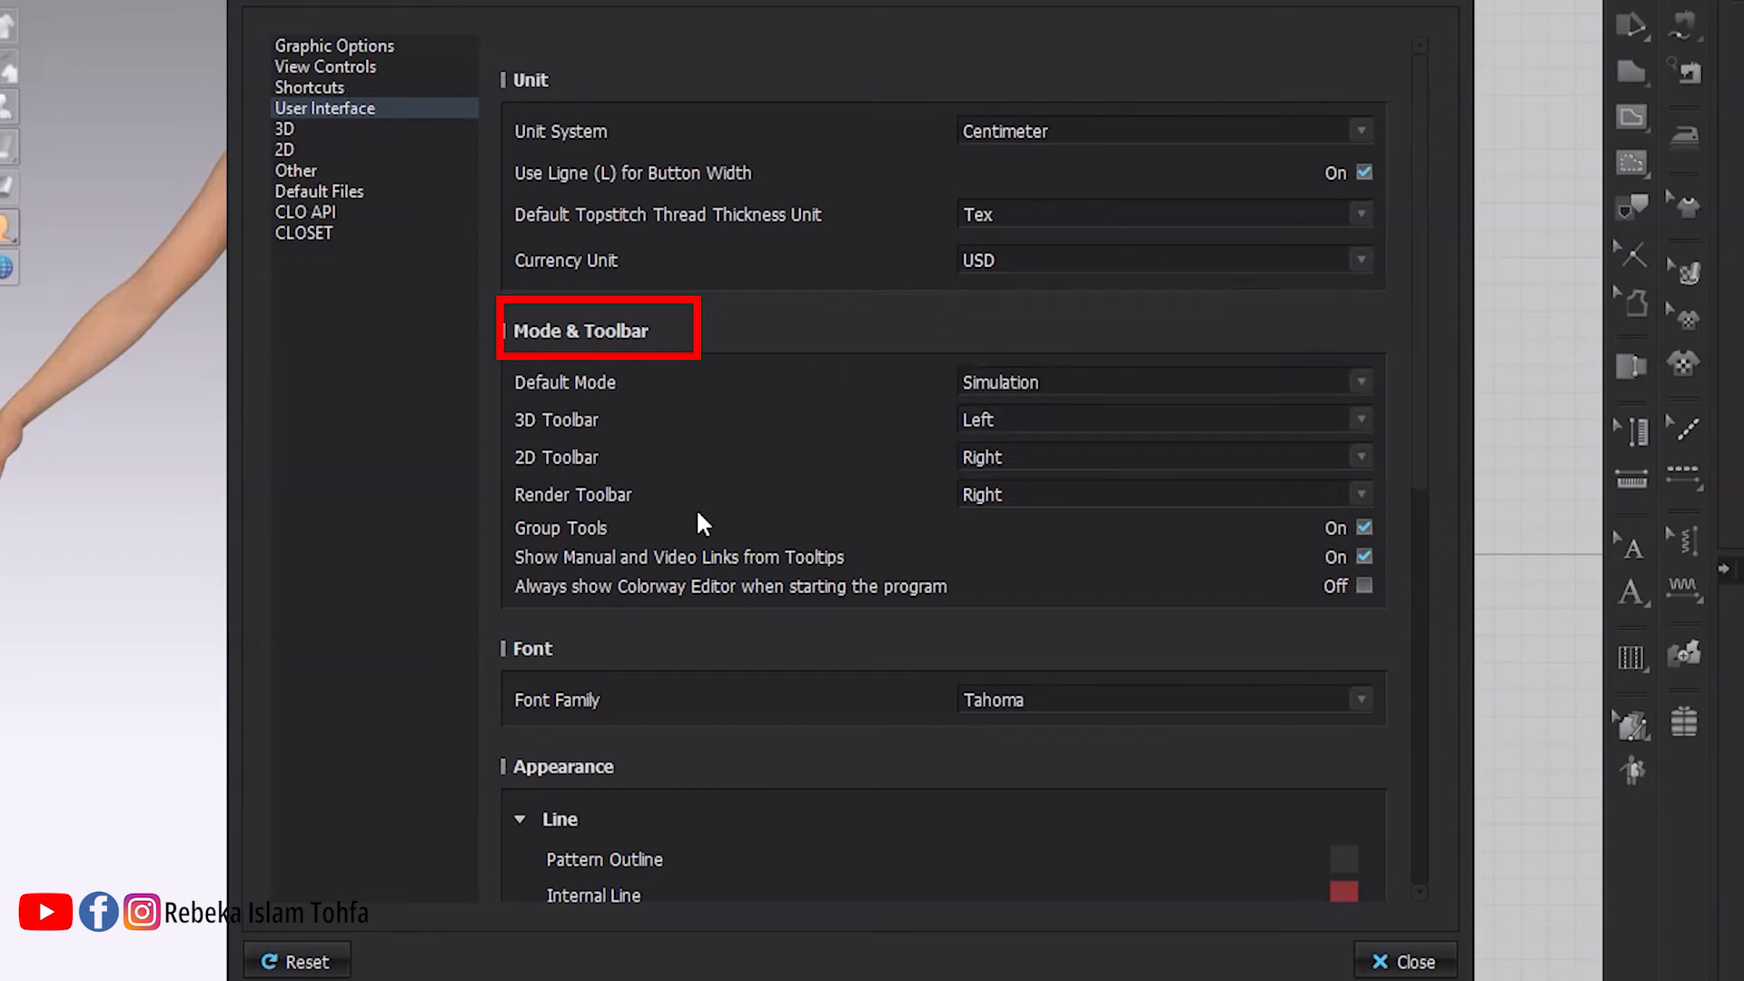
Review the choices for the default mode and the positions of the 3D and 2D toolbars, keeping the current selections
click(1102, 372)
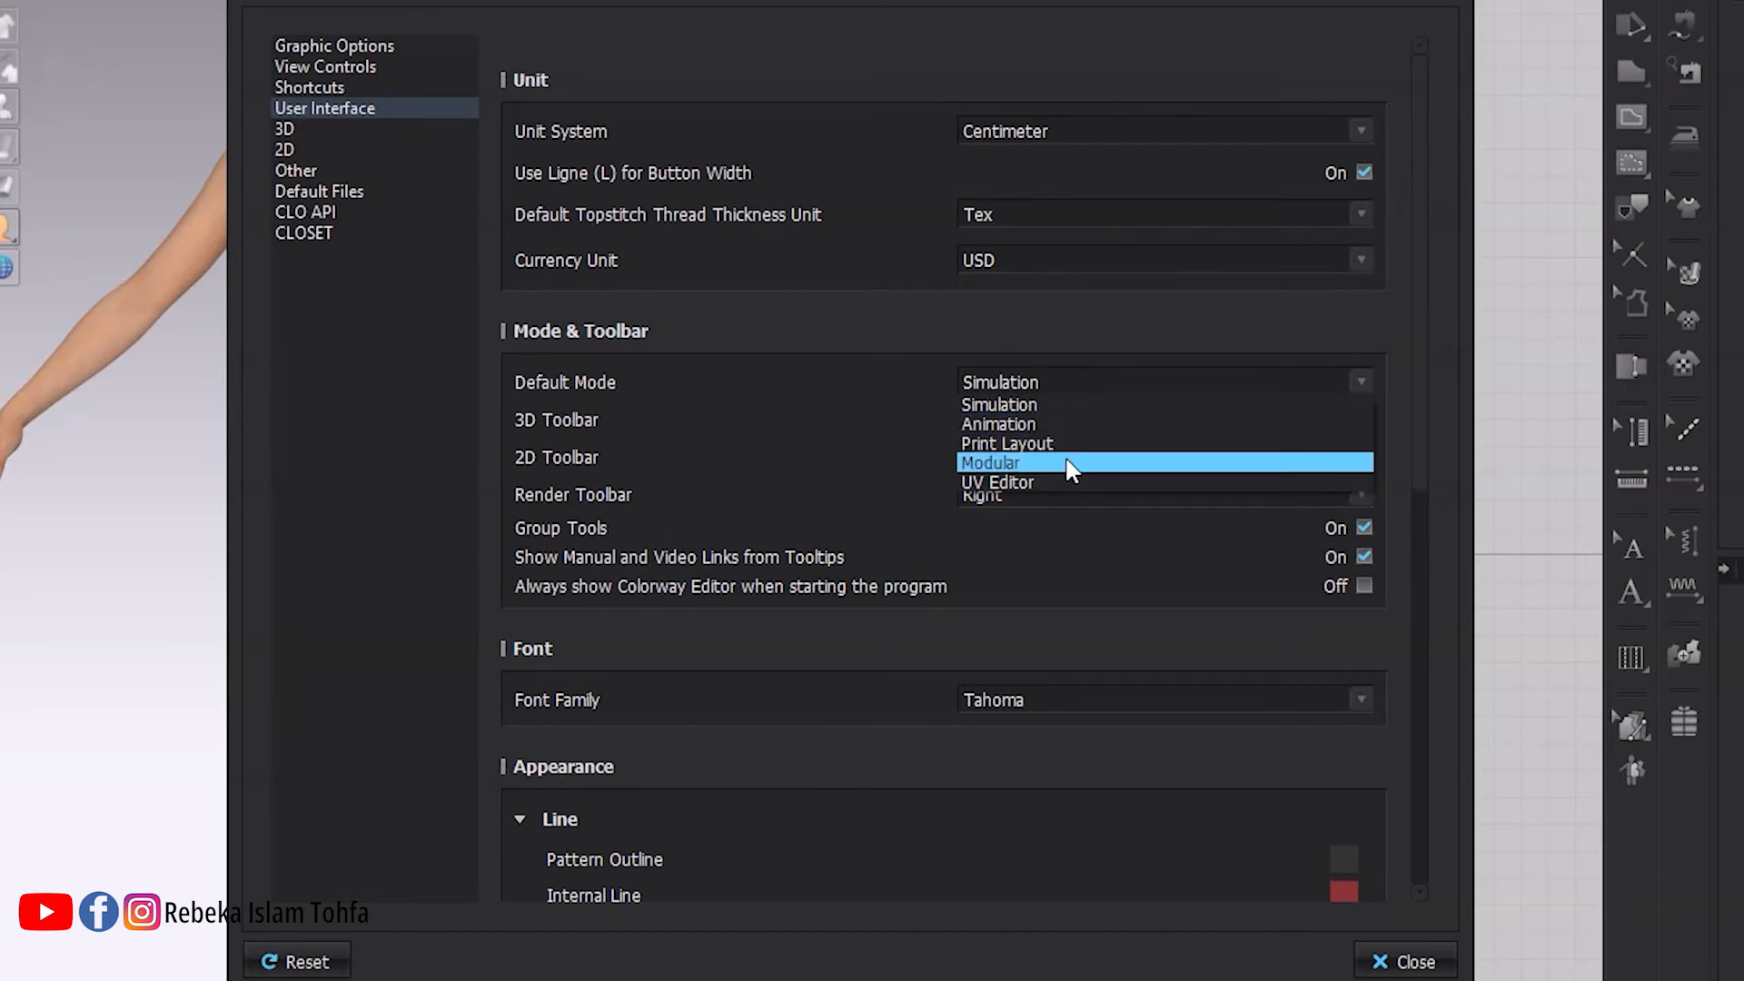
click(886, 412)
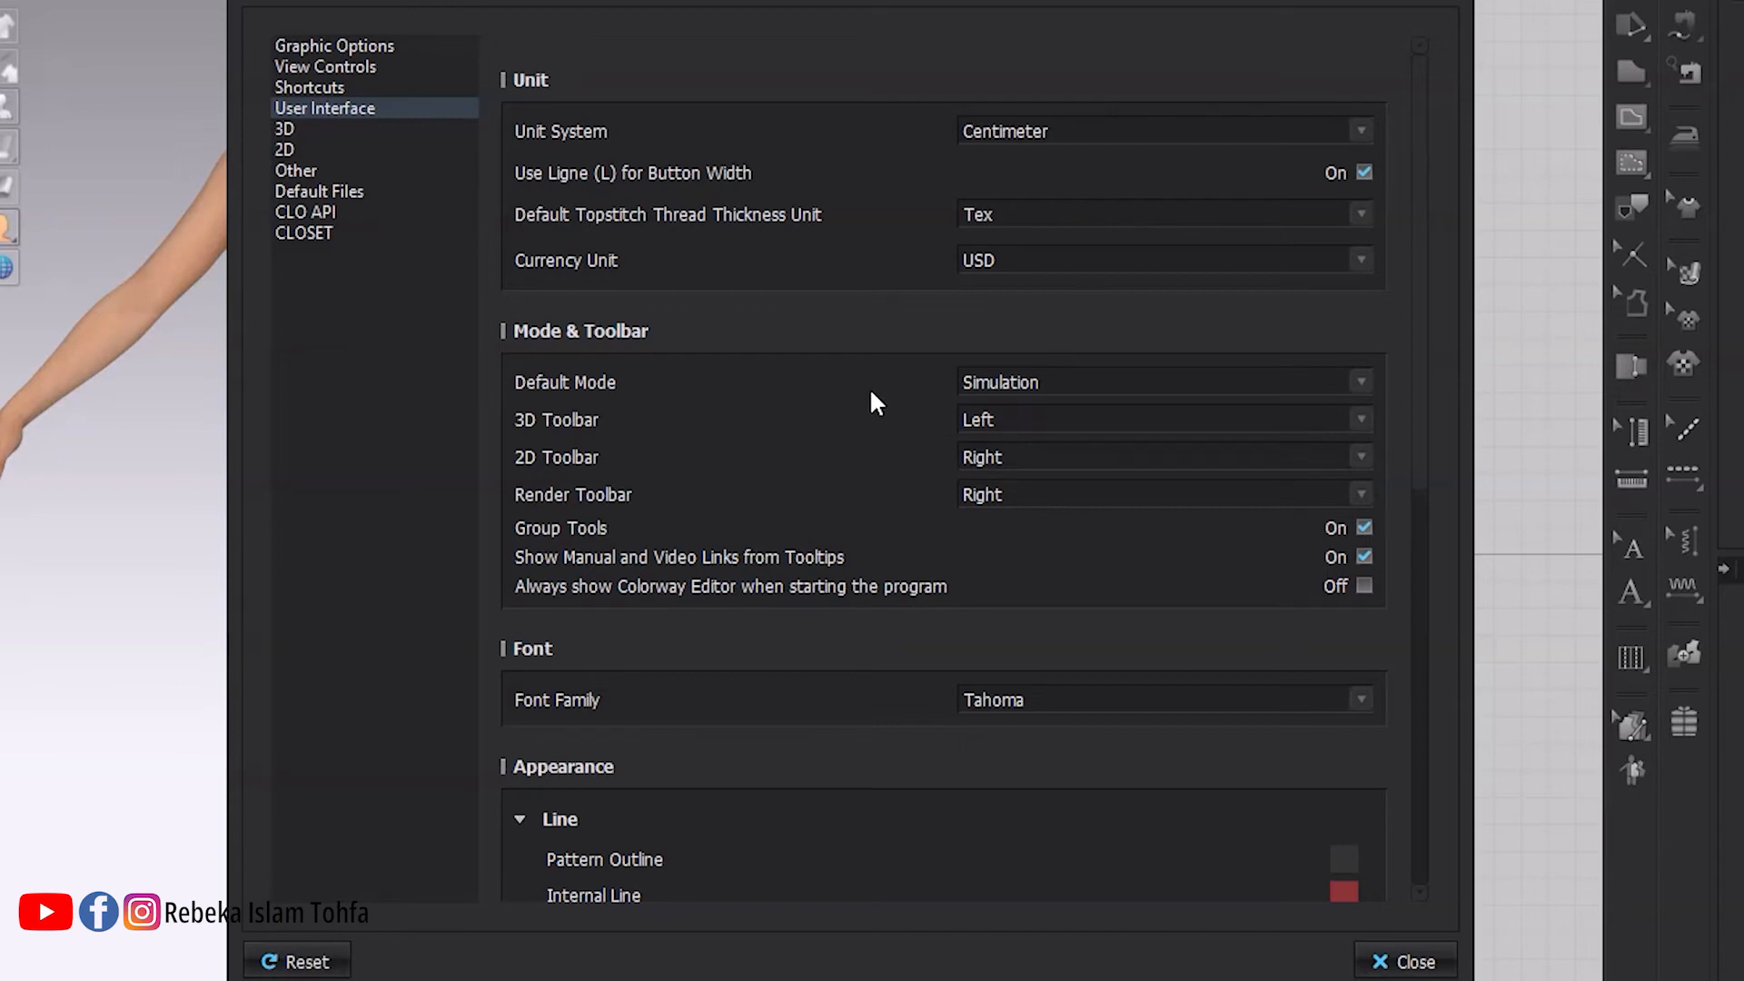
click(1102, 410)
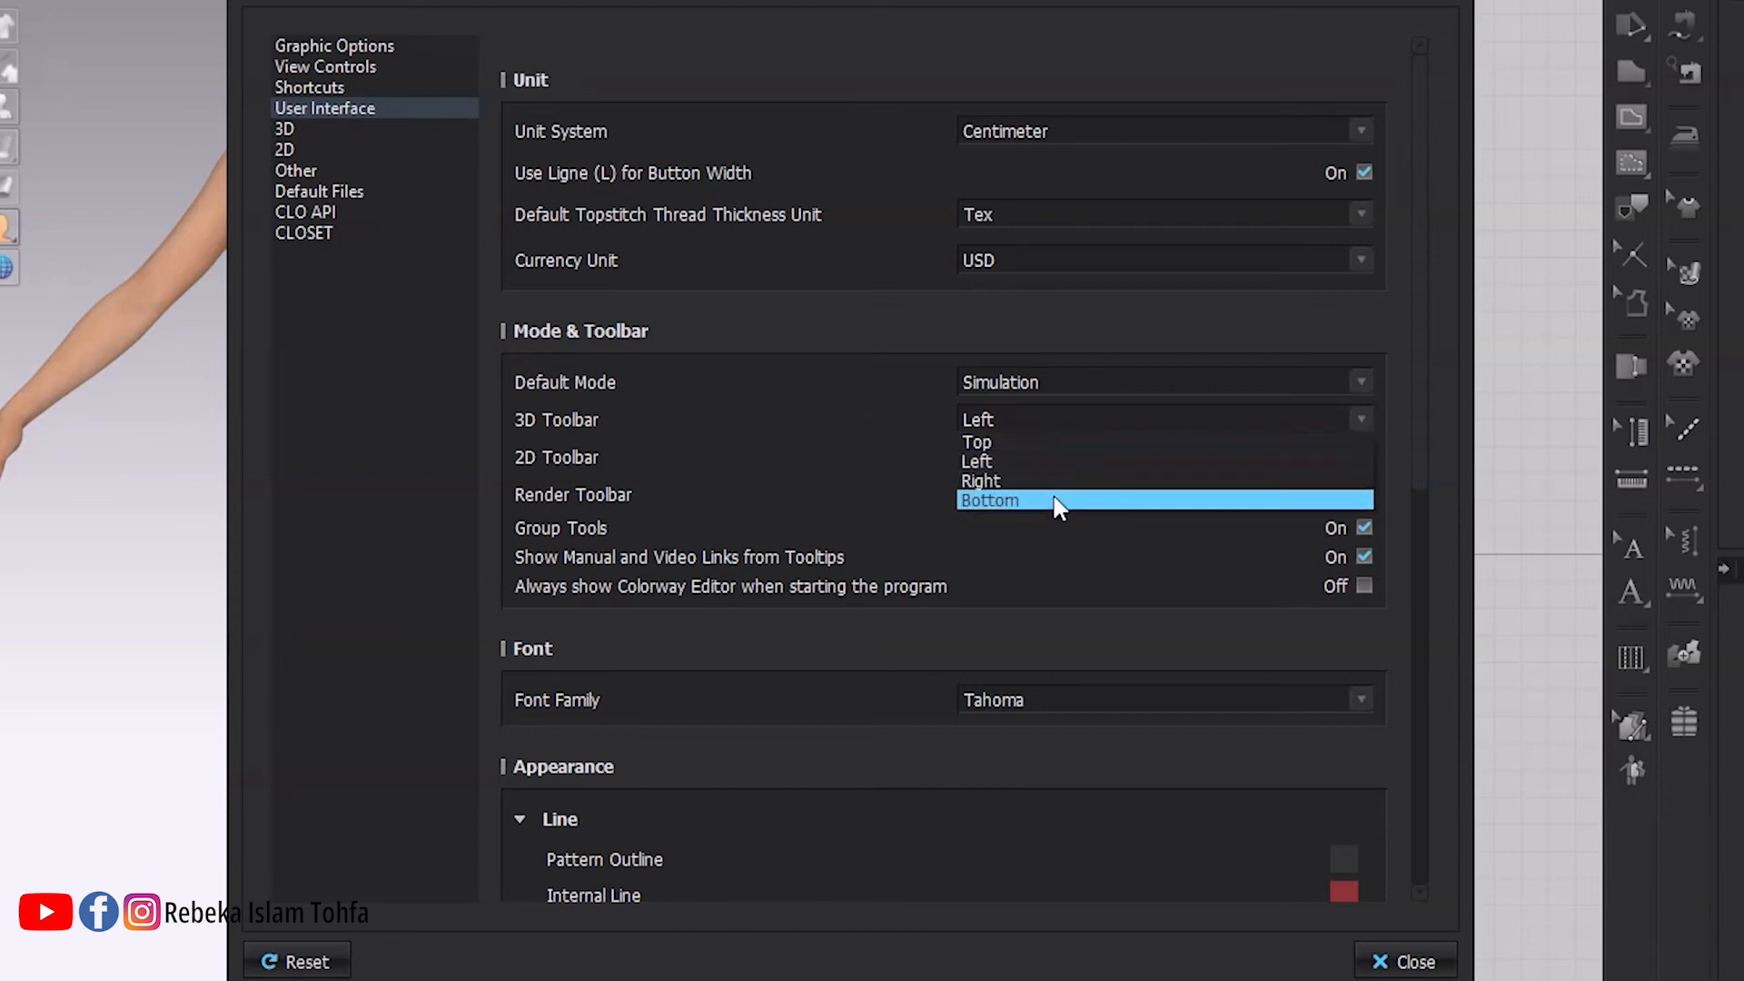
click(901, 434)
click(1044, 458)
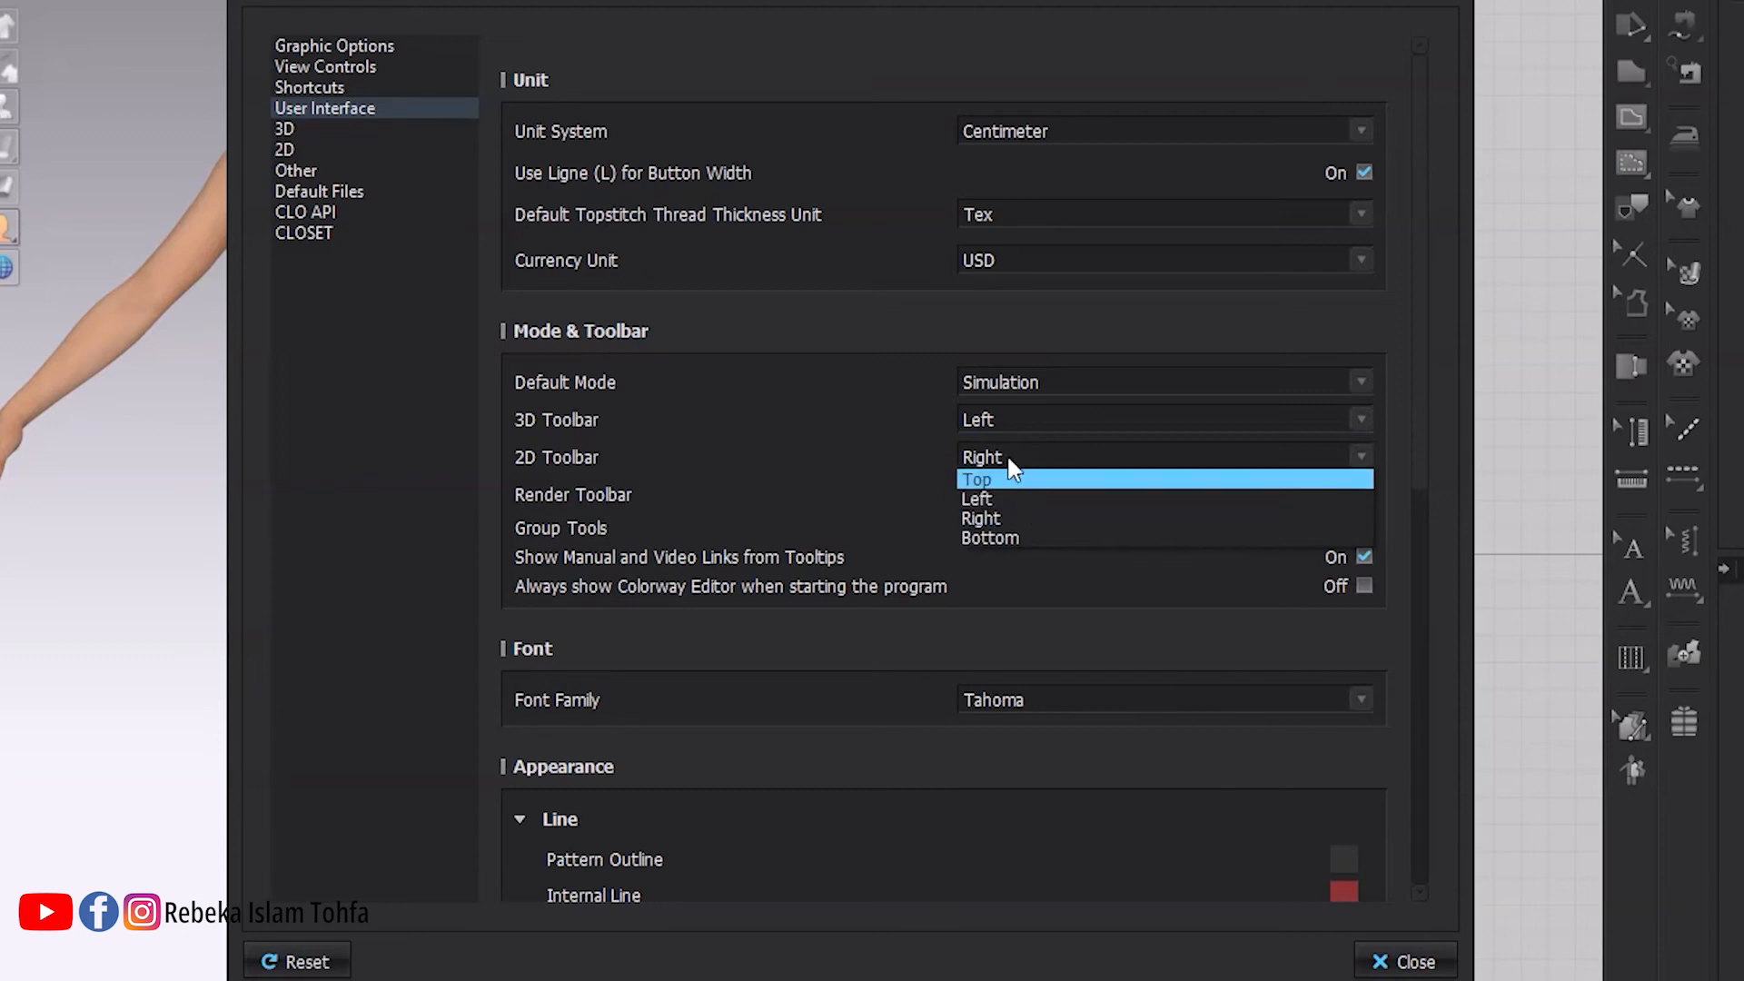
click(895, 459)
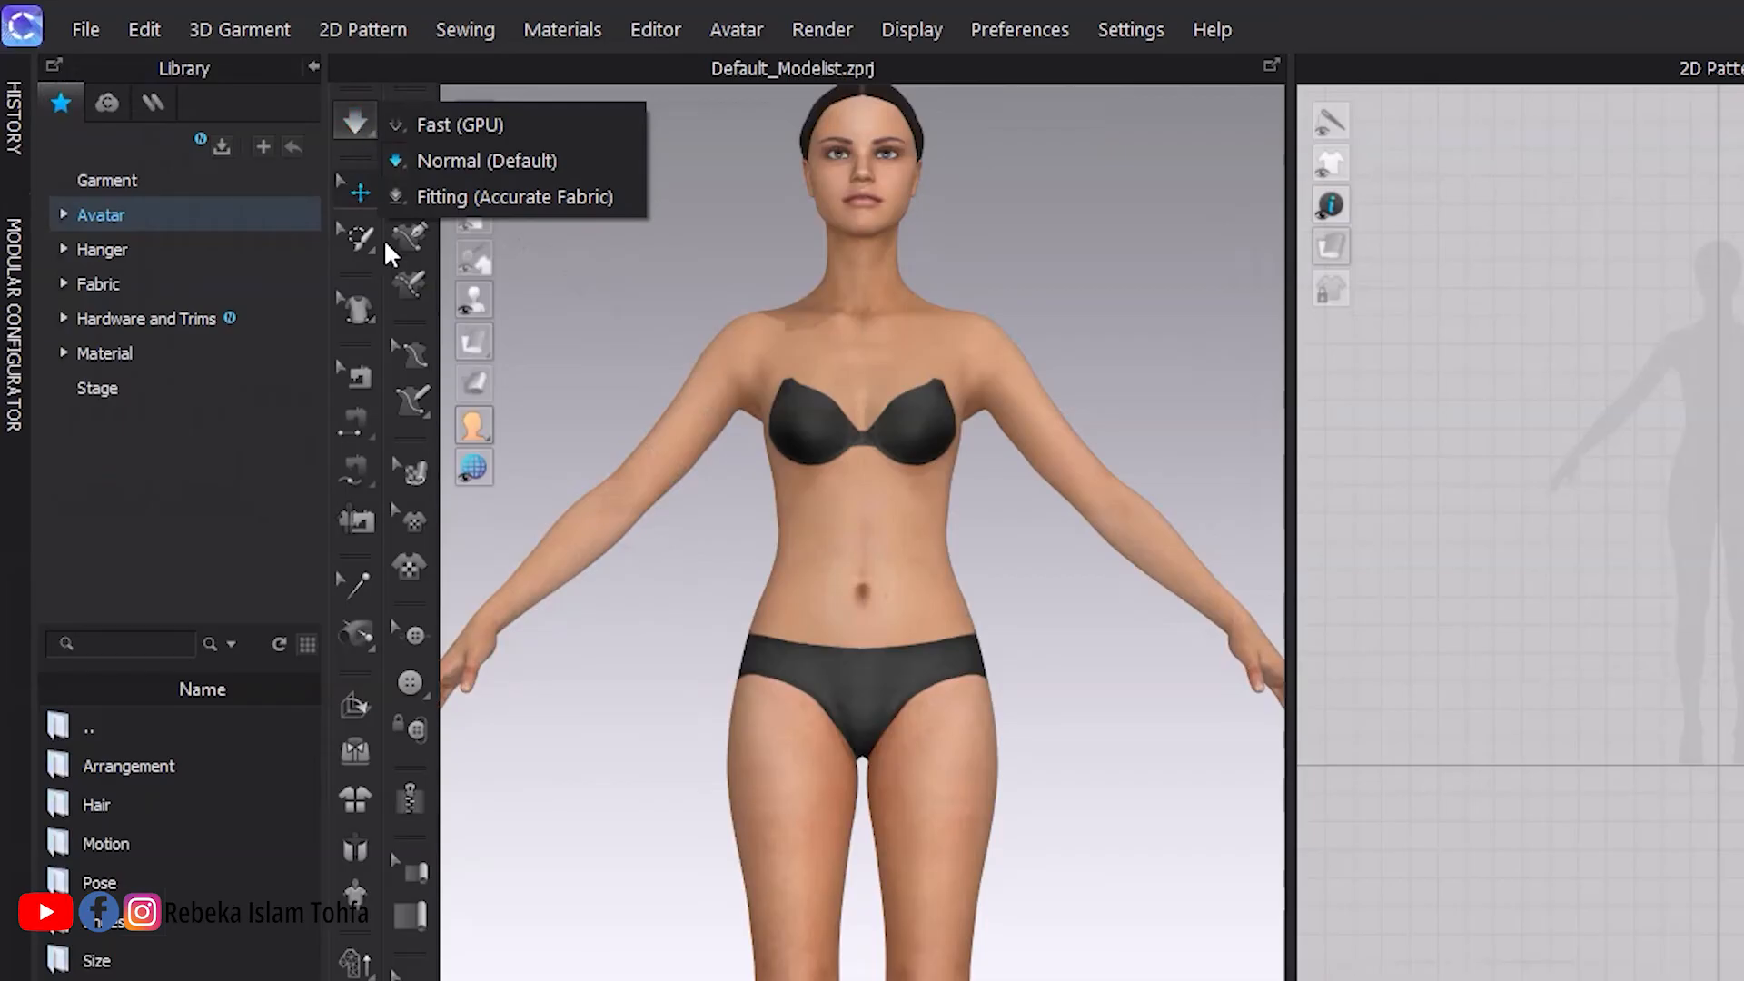
Show the tools grouped under a 3D toolbar tool and close the Colorway Editor window
click(368, 247)
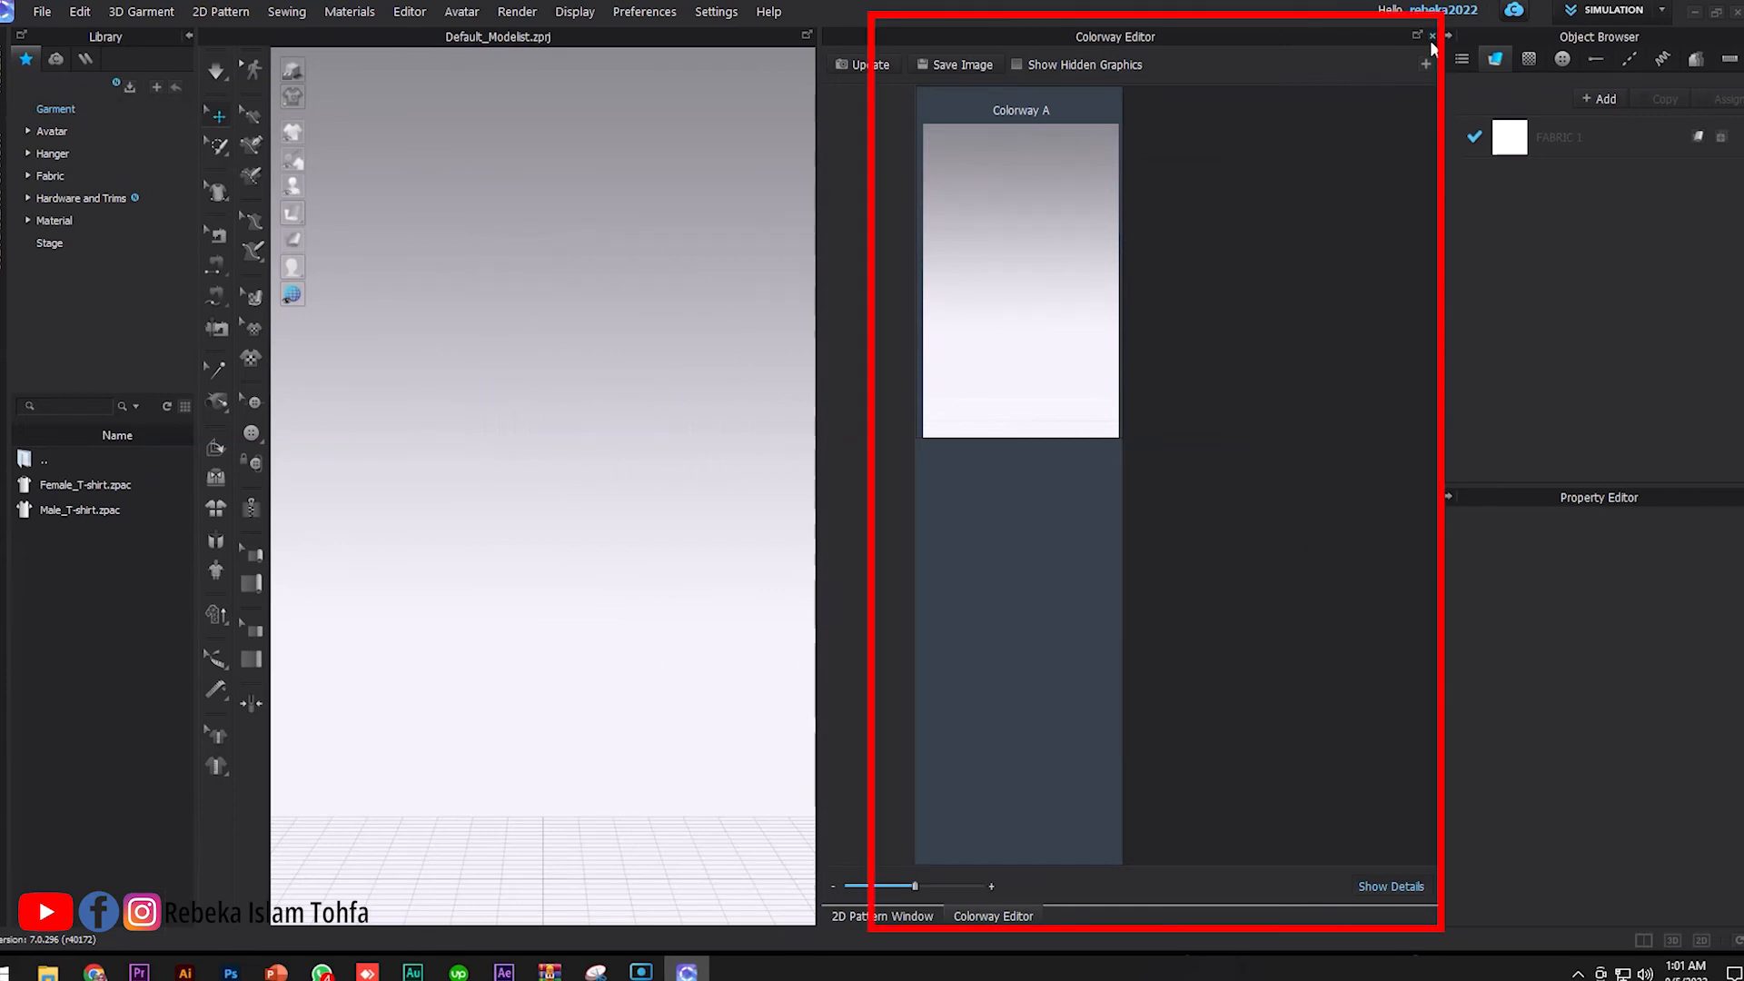
click(1431, 35)
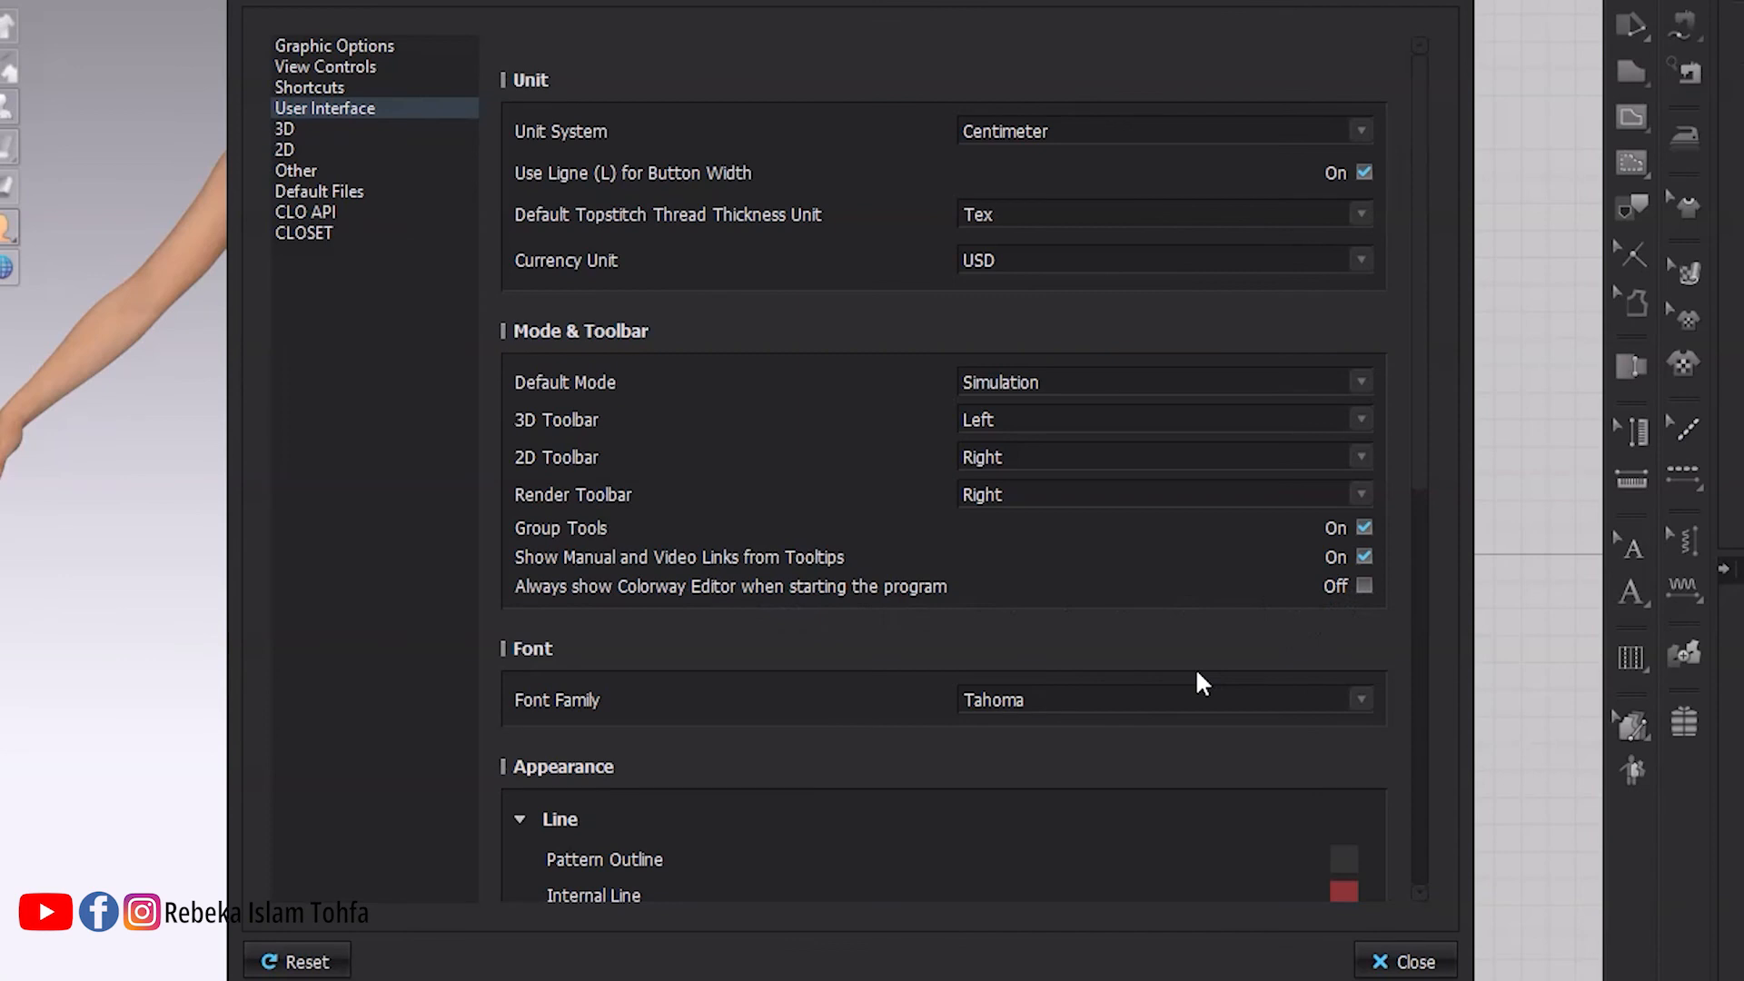
Review the available font families for the user interface and keep Tahoma
scroll(1197, 673, down, 3)
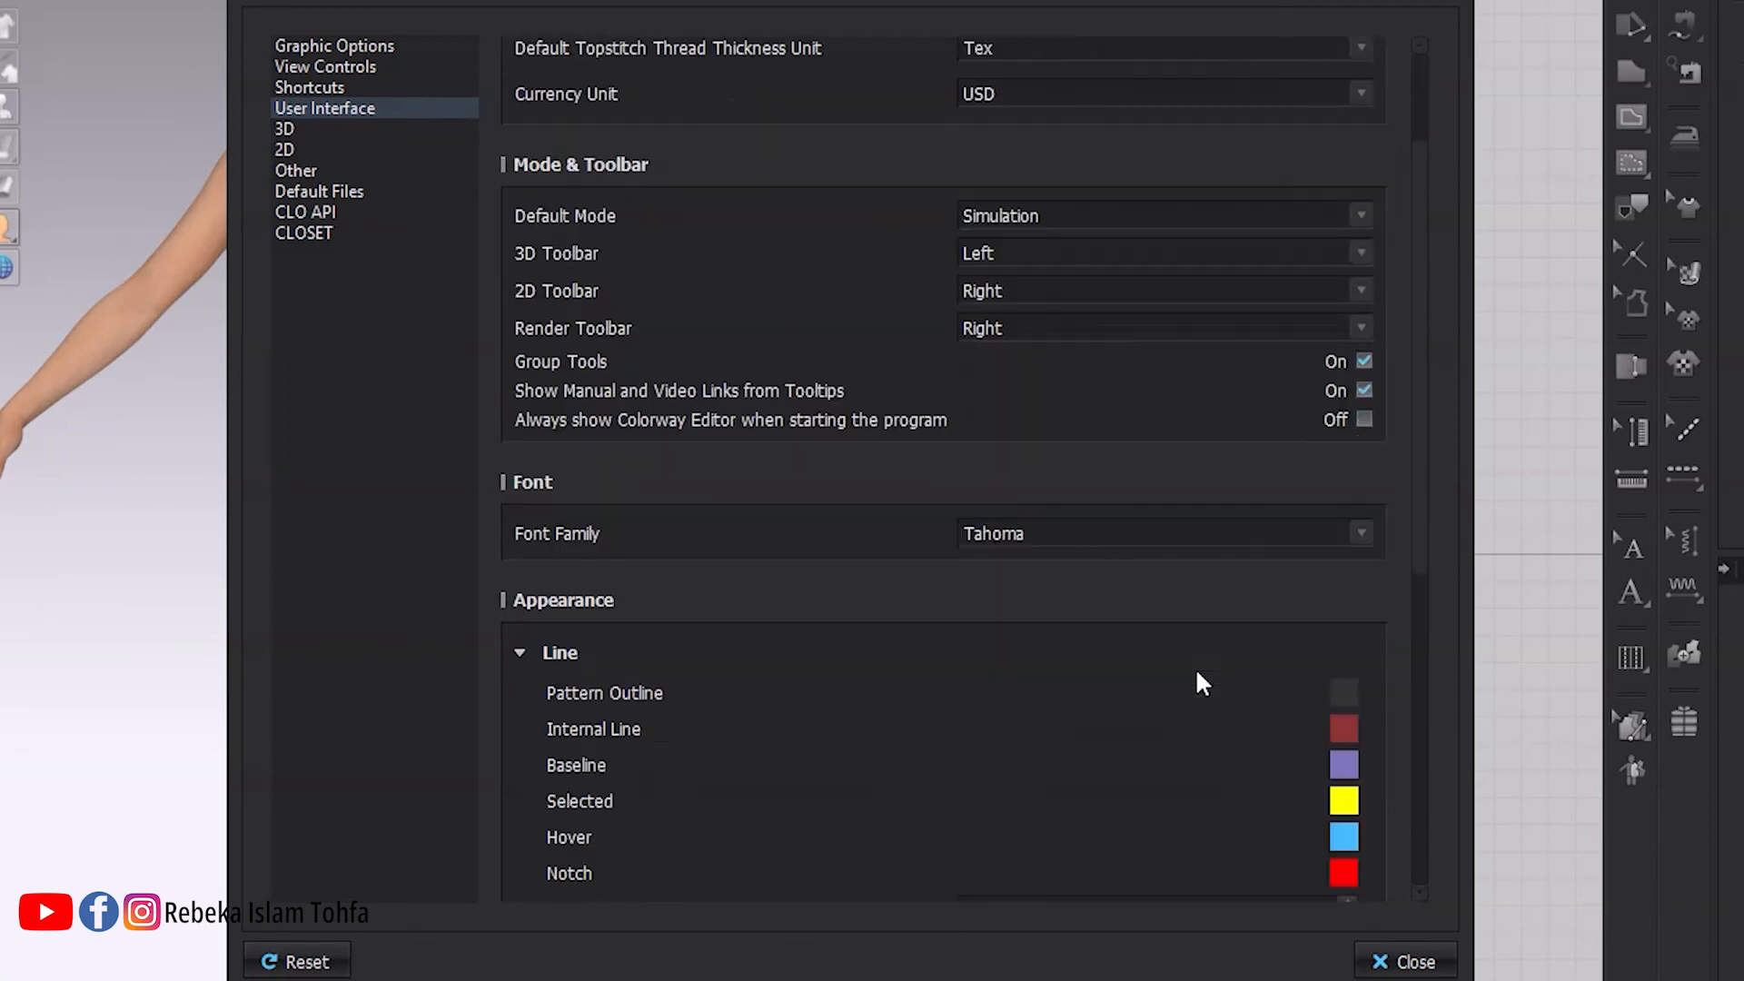
click(1186, 538)
scroll(1085, 654, down, 6)
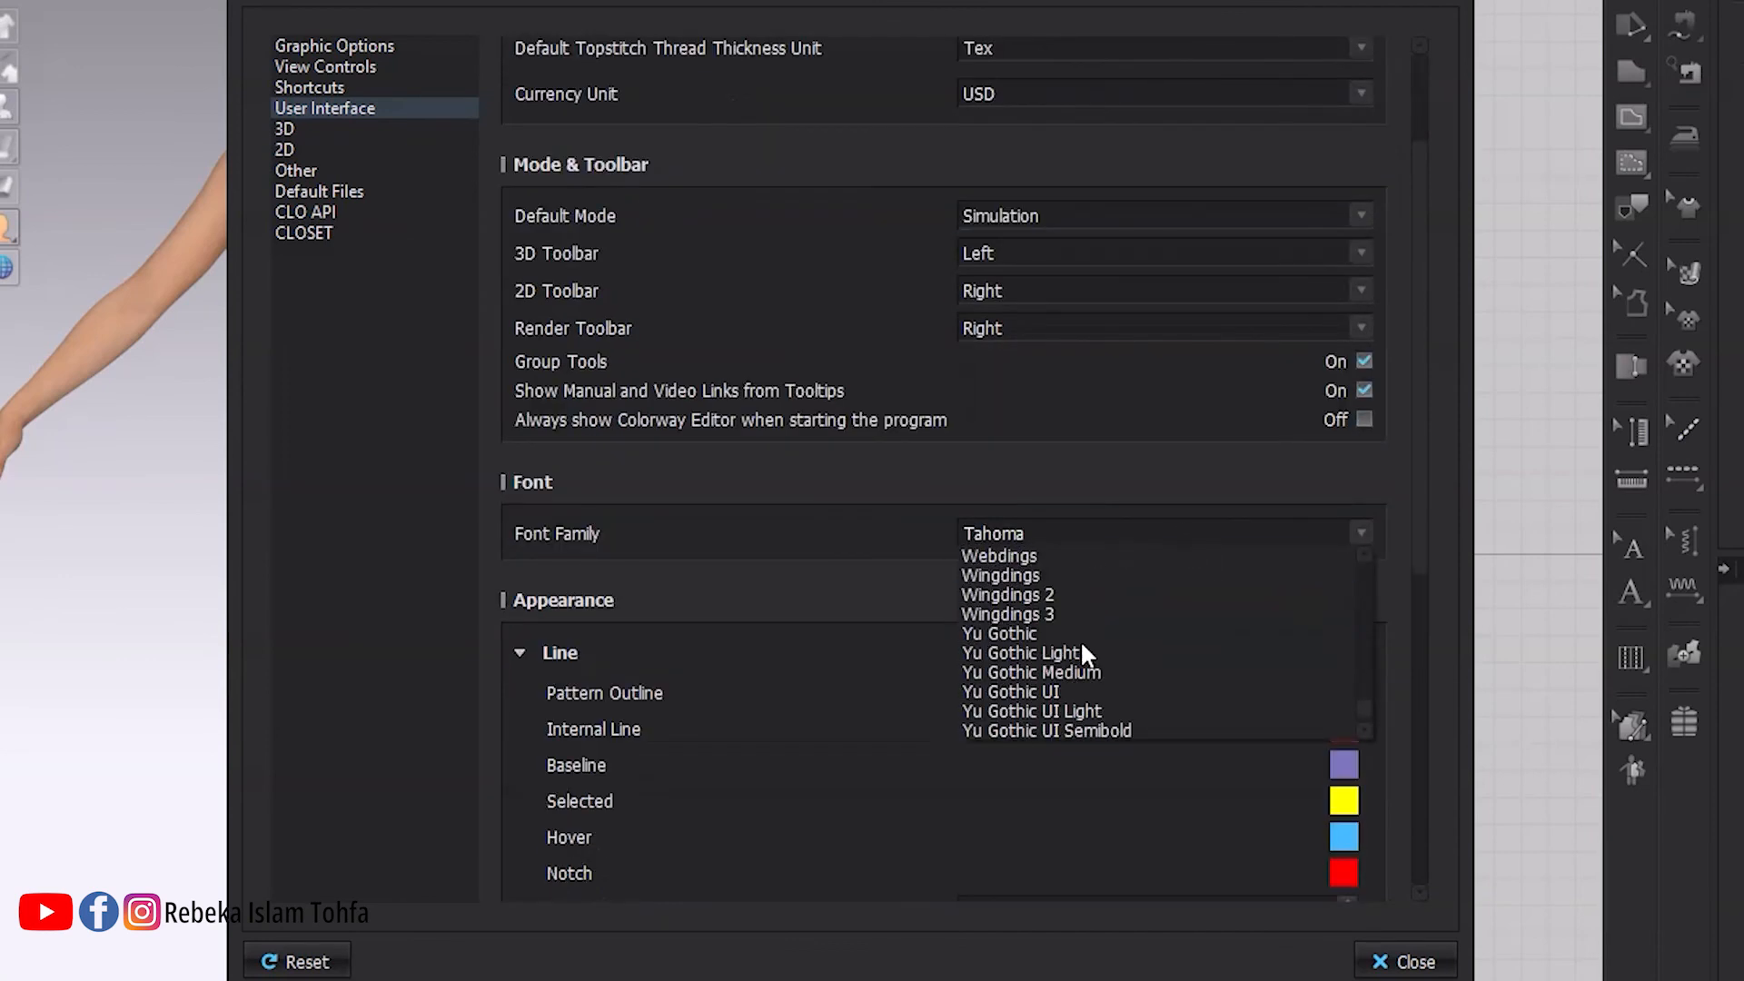
scroll(1103, 604, up, 5)
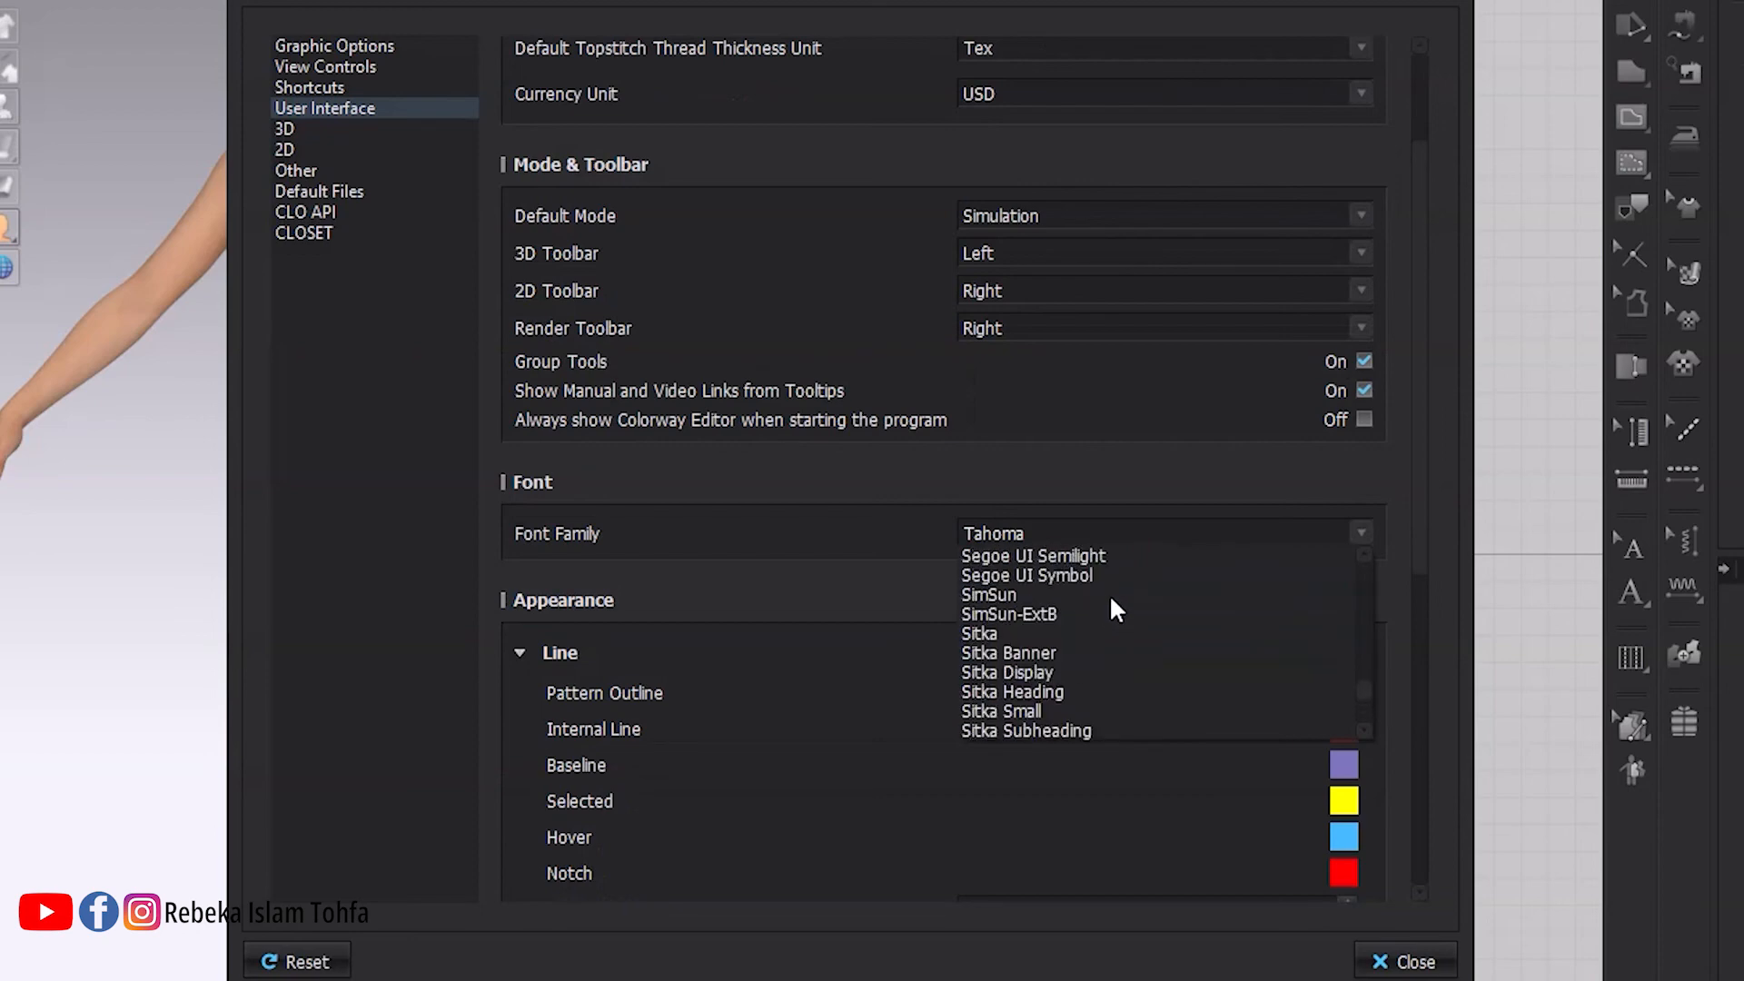
click(1135, 522)
In the Appearance line settings, change the Notch color to a muted grey-teal
scroll(728, 678, down, 2)
scroll(758, 656, down, 8)
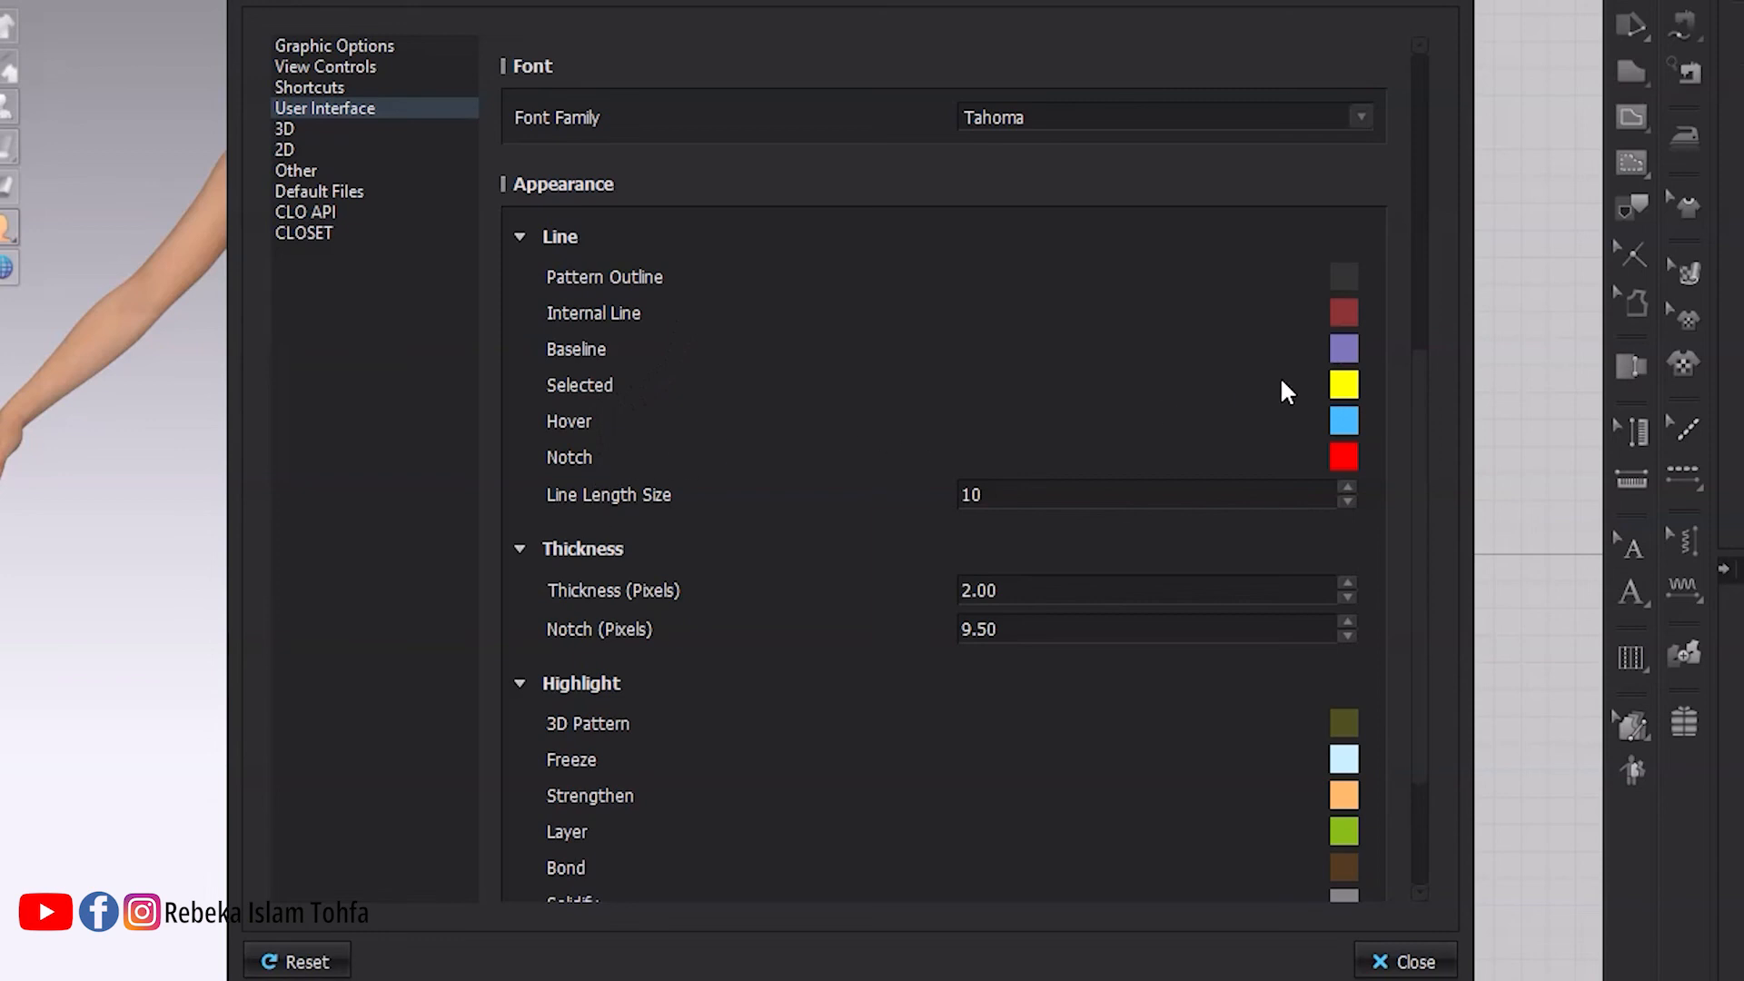
click(1335, 455)
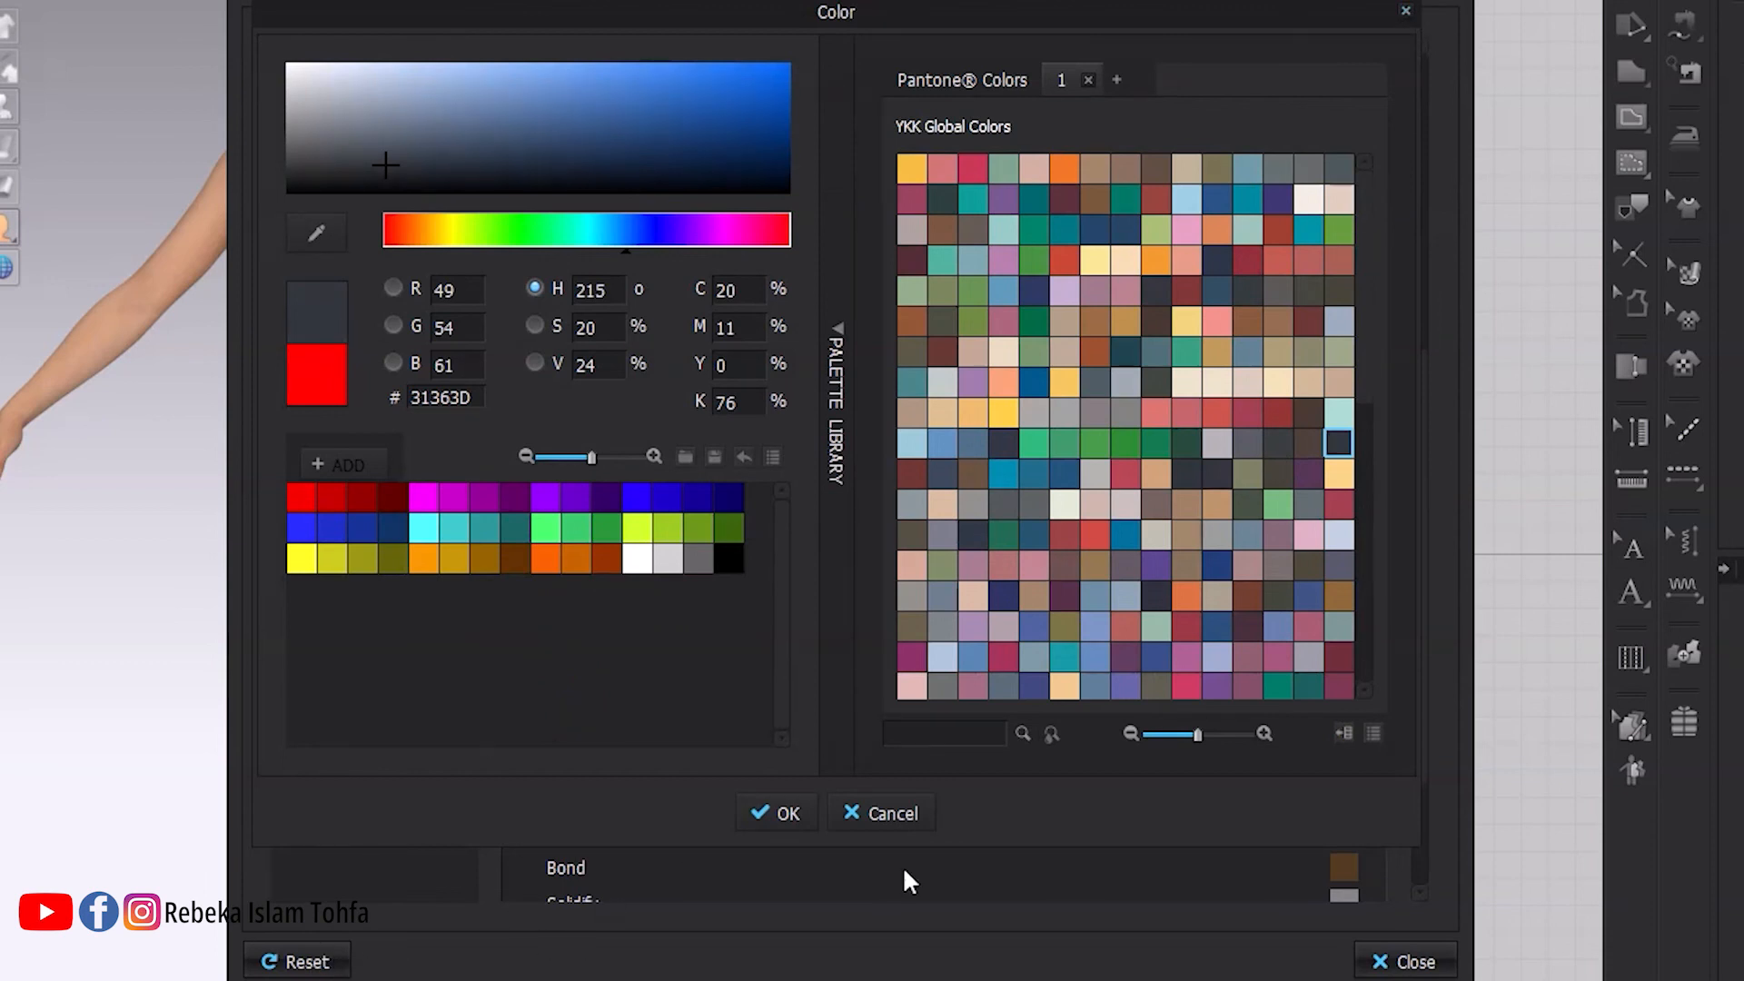
click(774, 812)
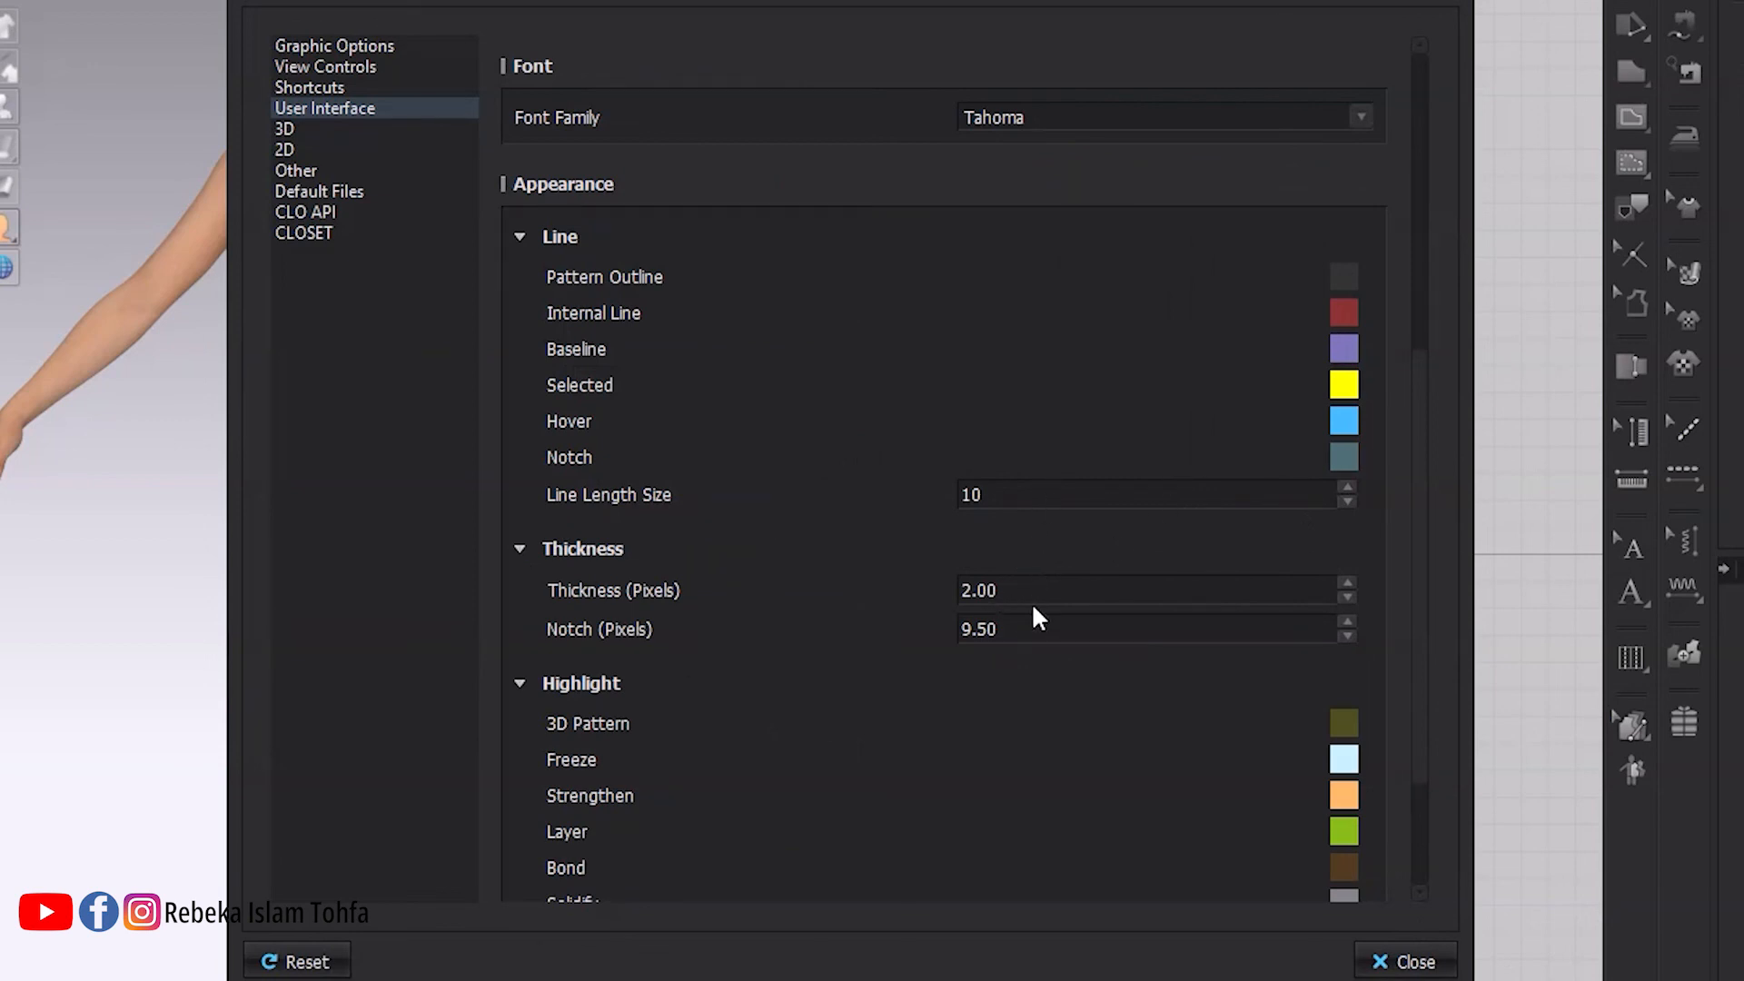
Review the color choices for one of the Highlight settings and keep its current color
scroll(1221, 635, down, 3)
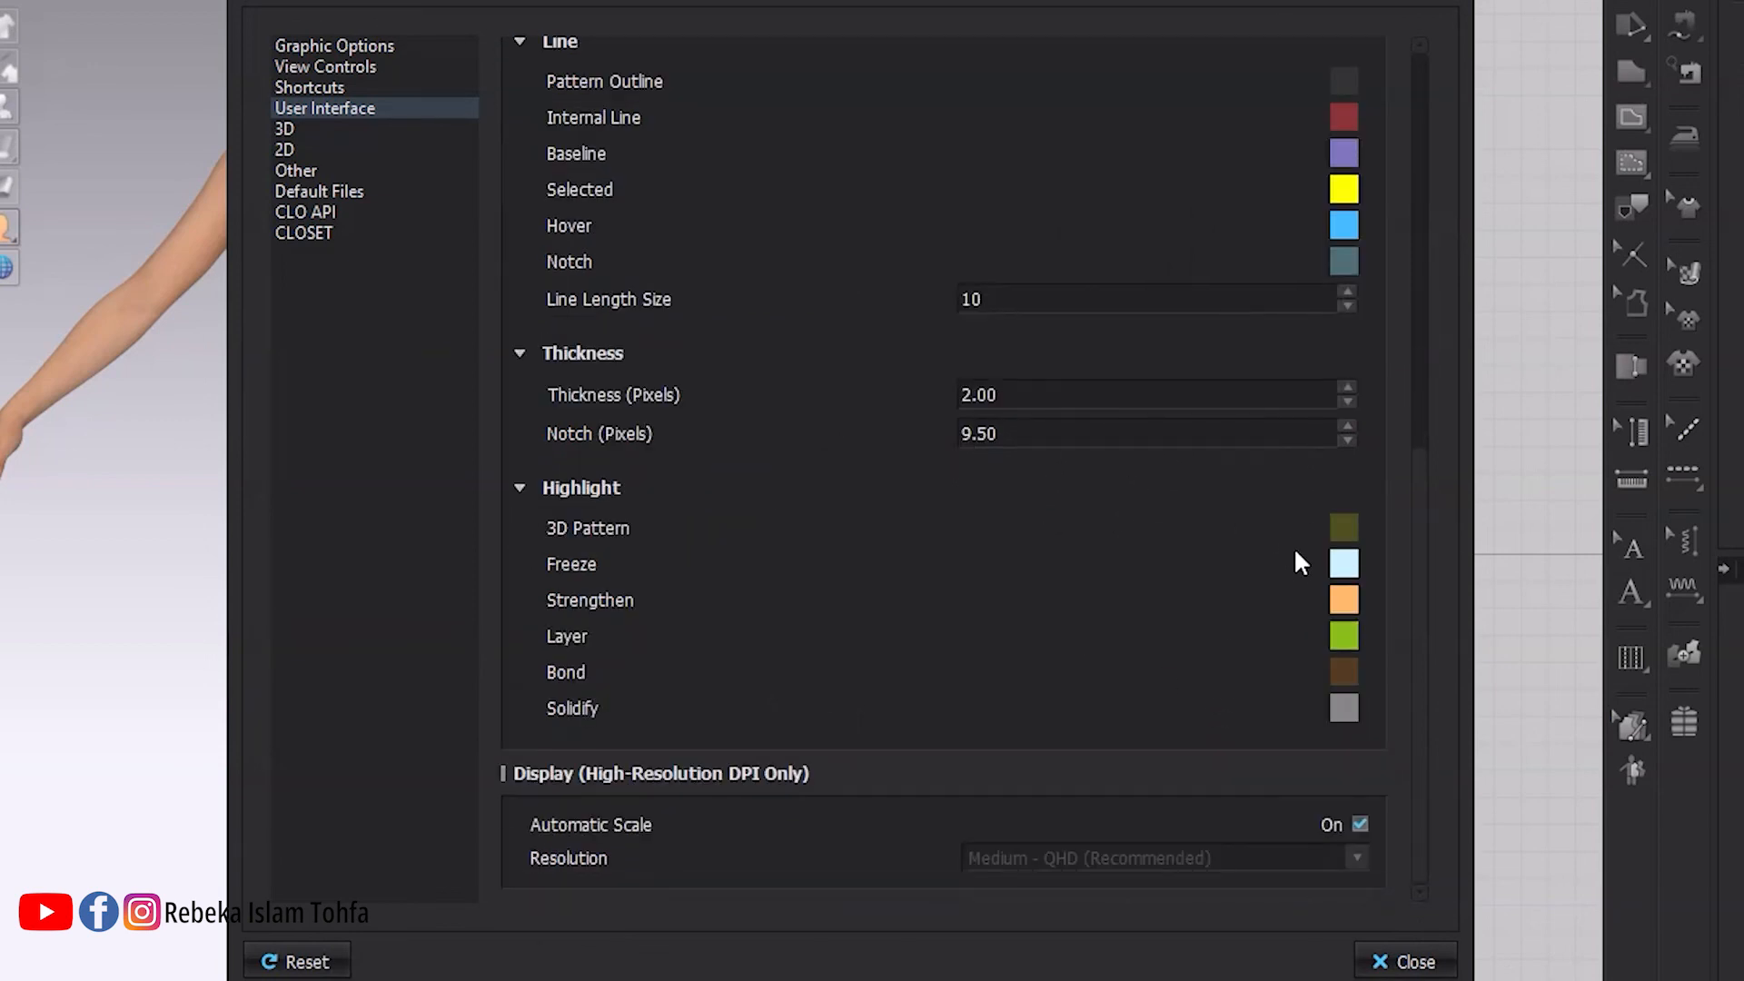
click(1345, 705)
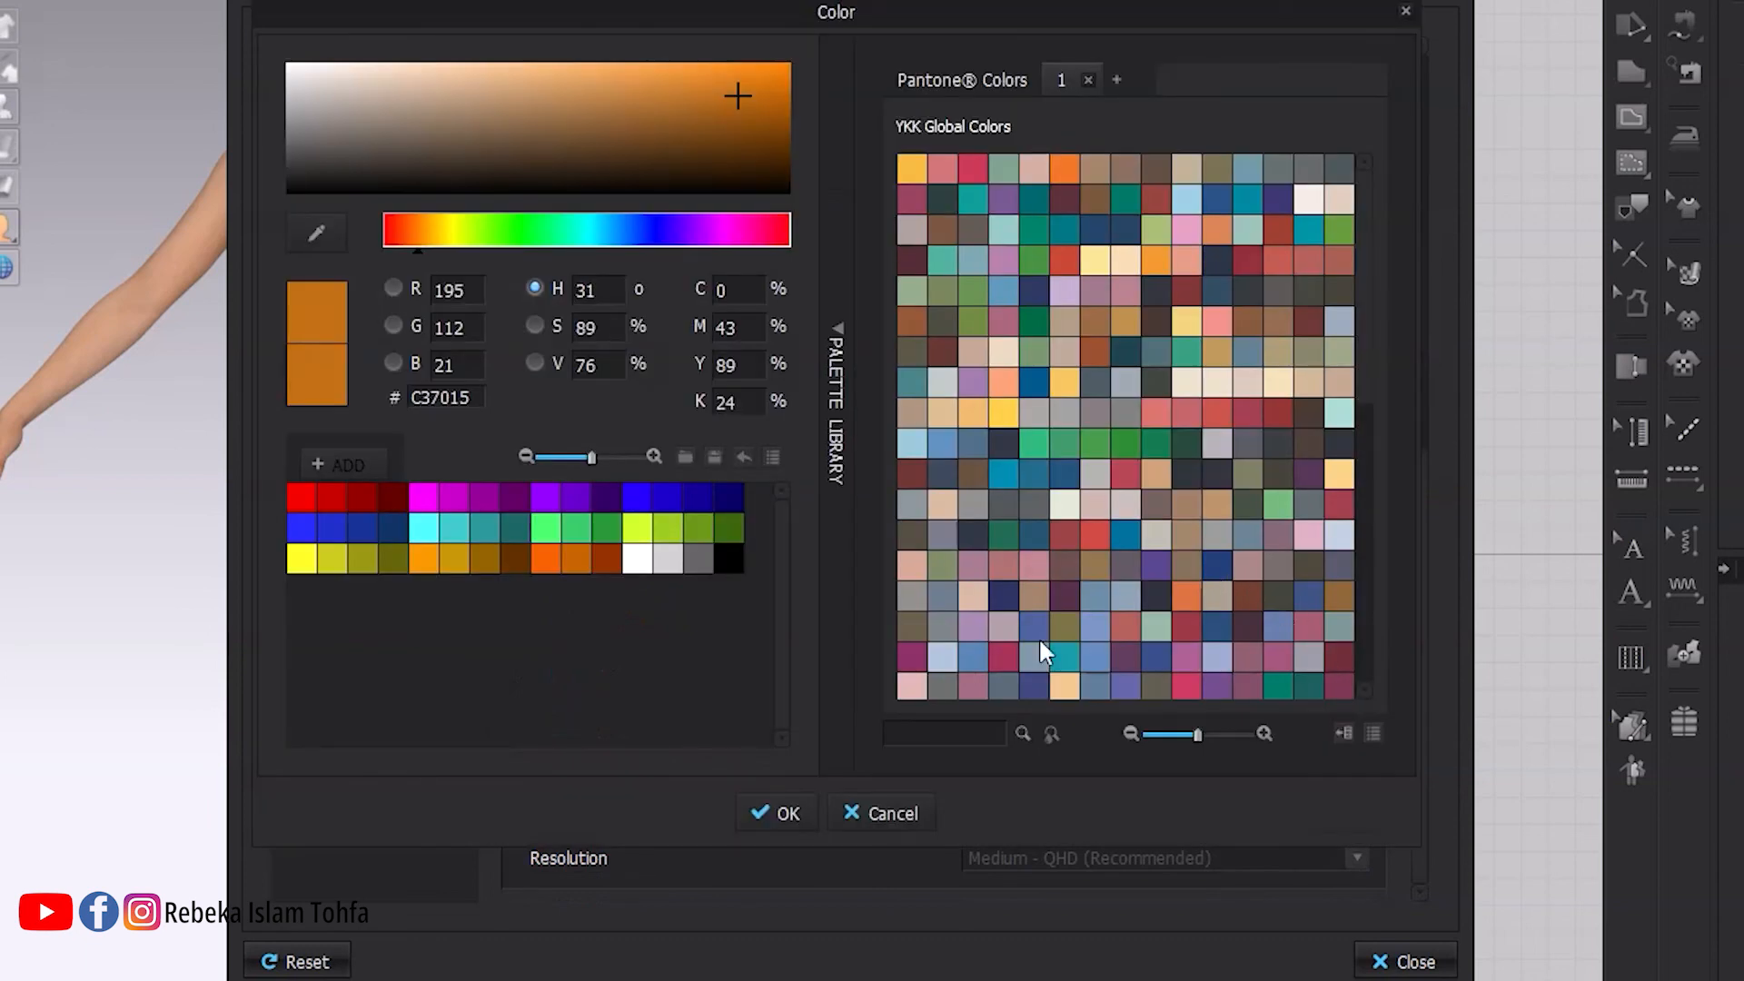
click(805, 815)
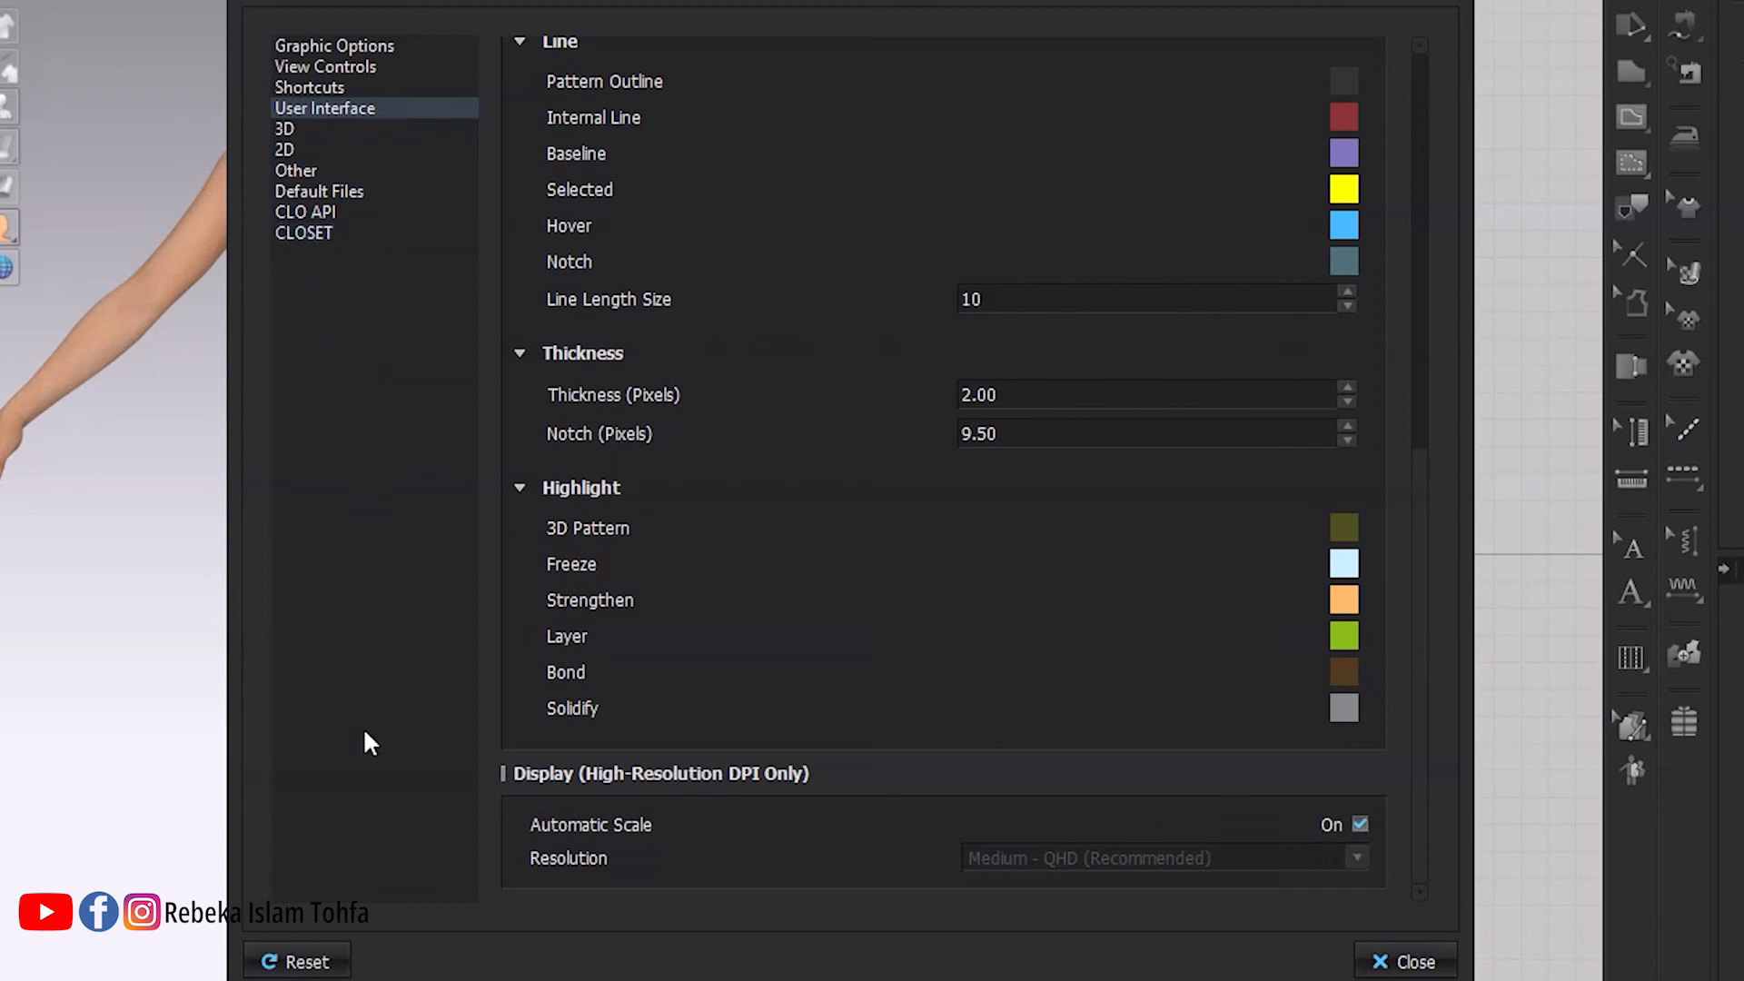
Reset the user settings to their defaults
click(336, 958)
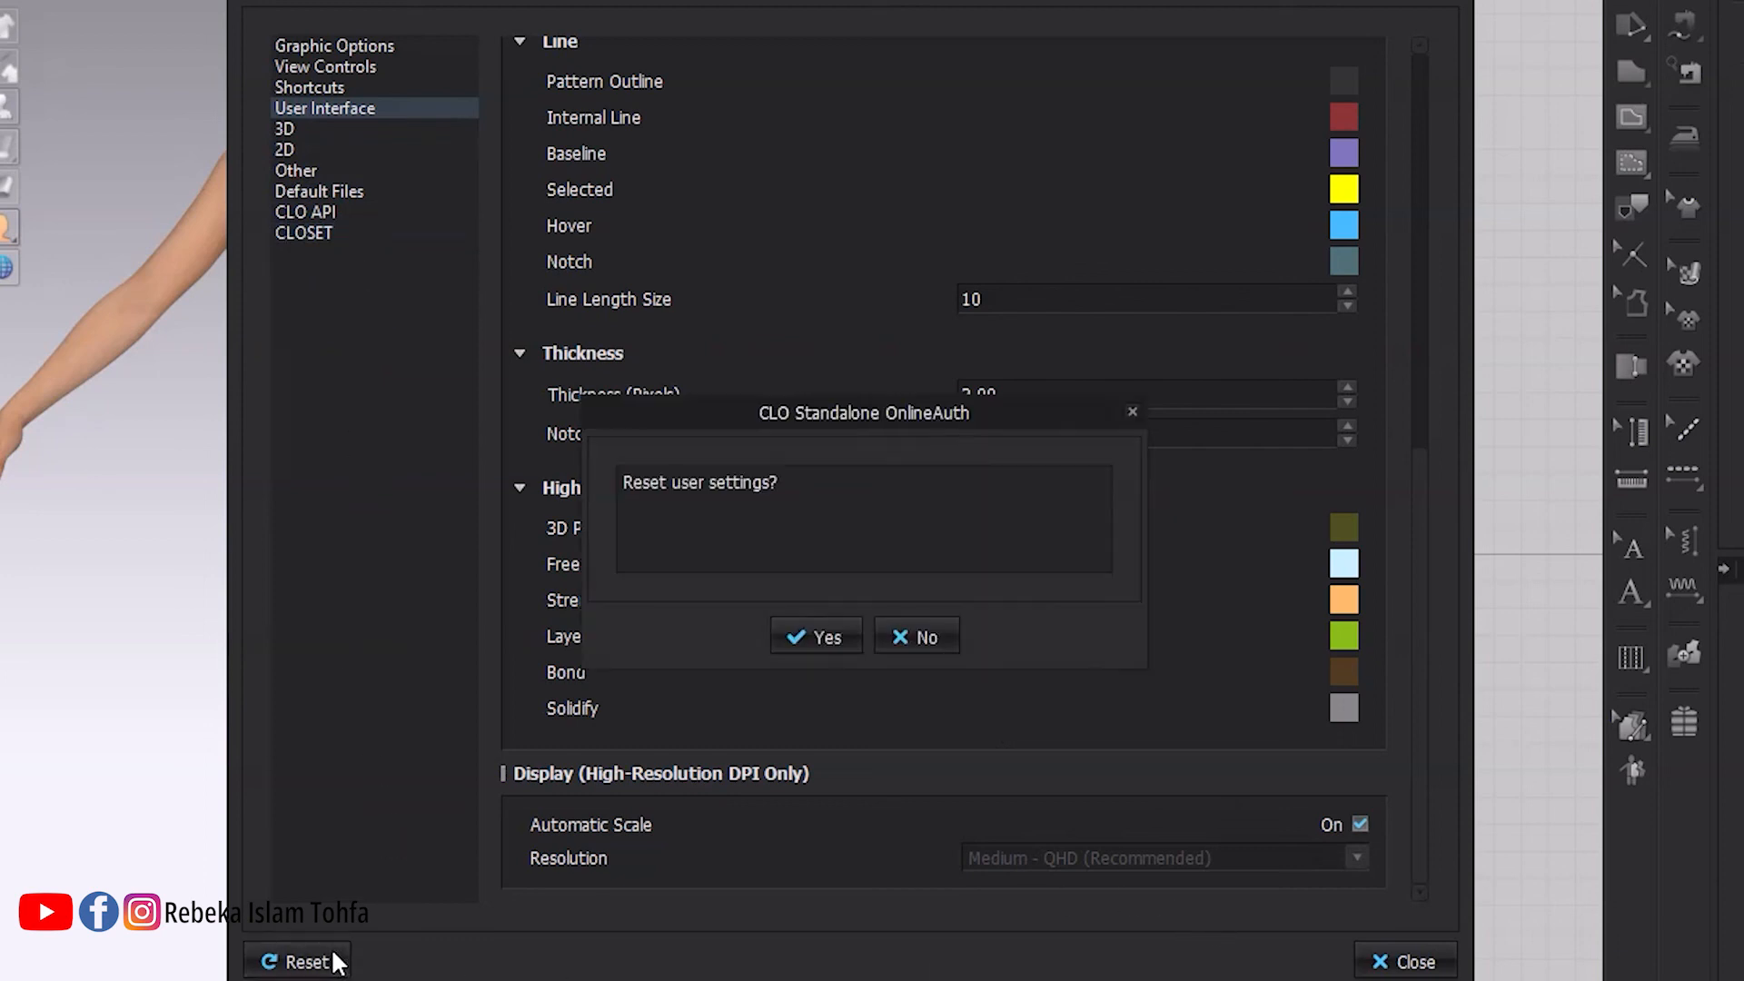
click(844, 646)
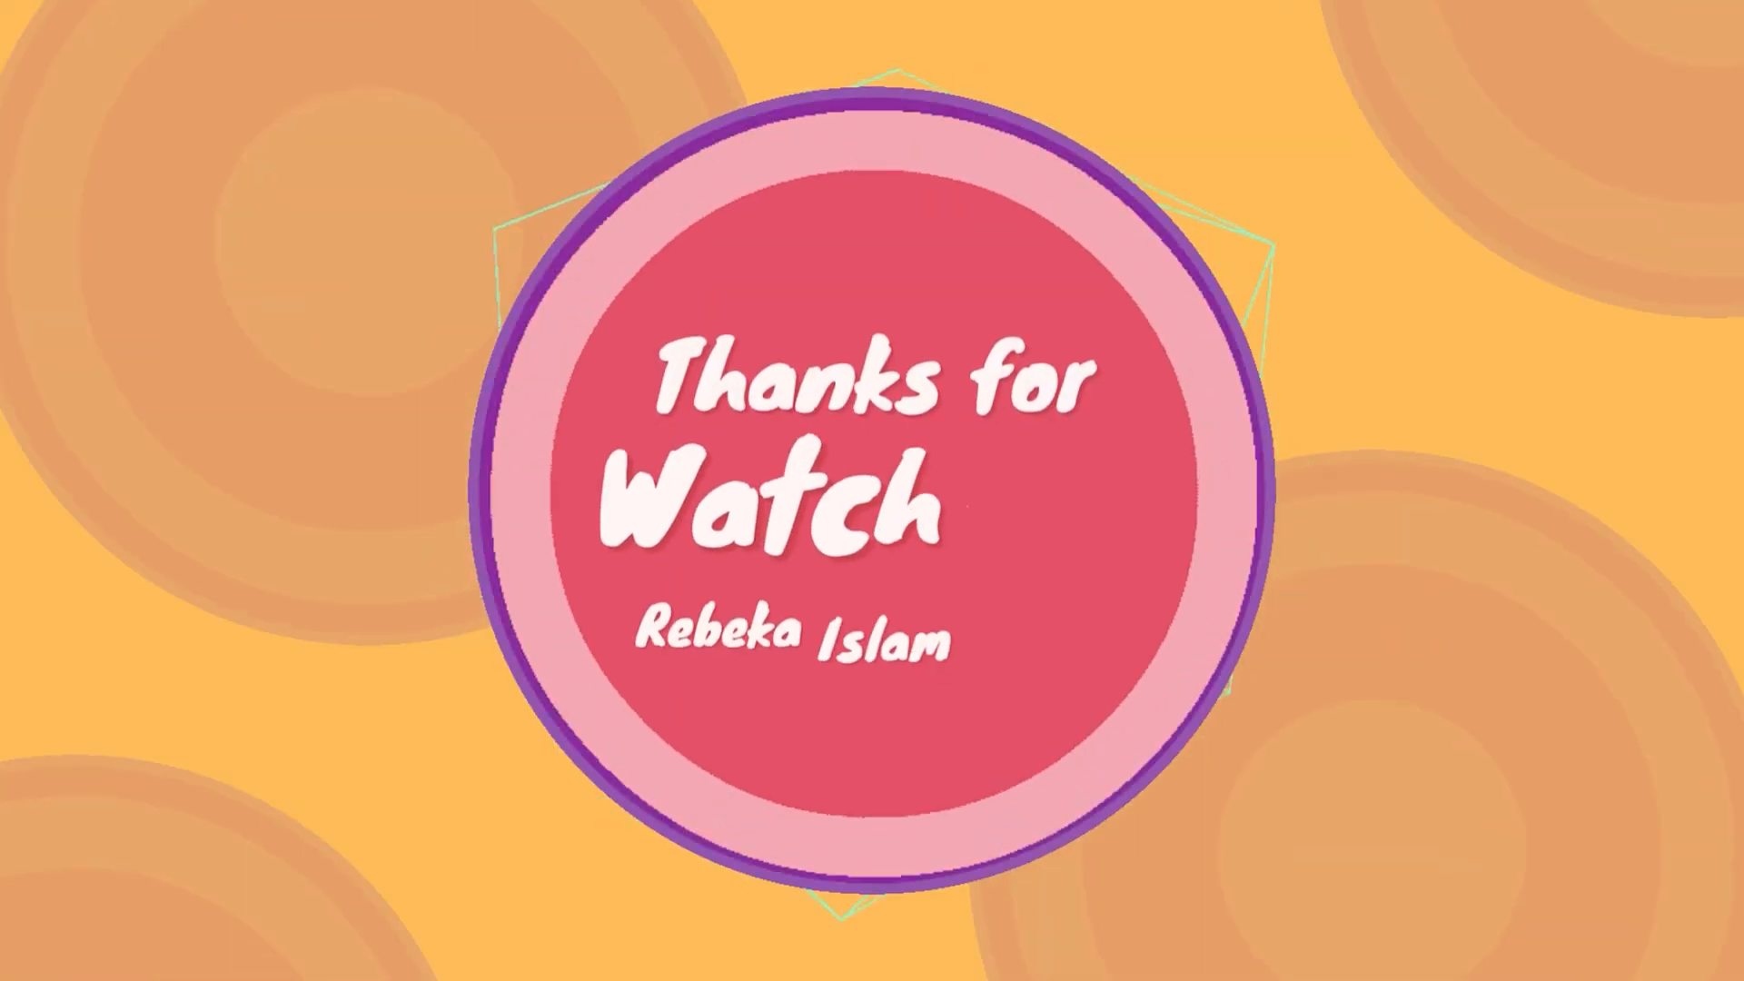